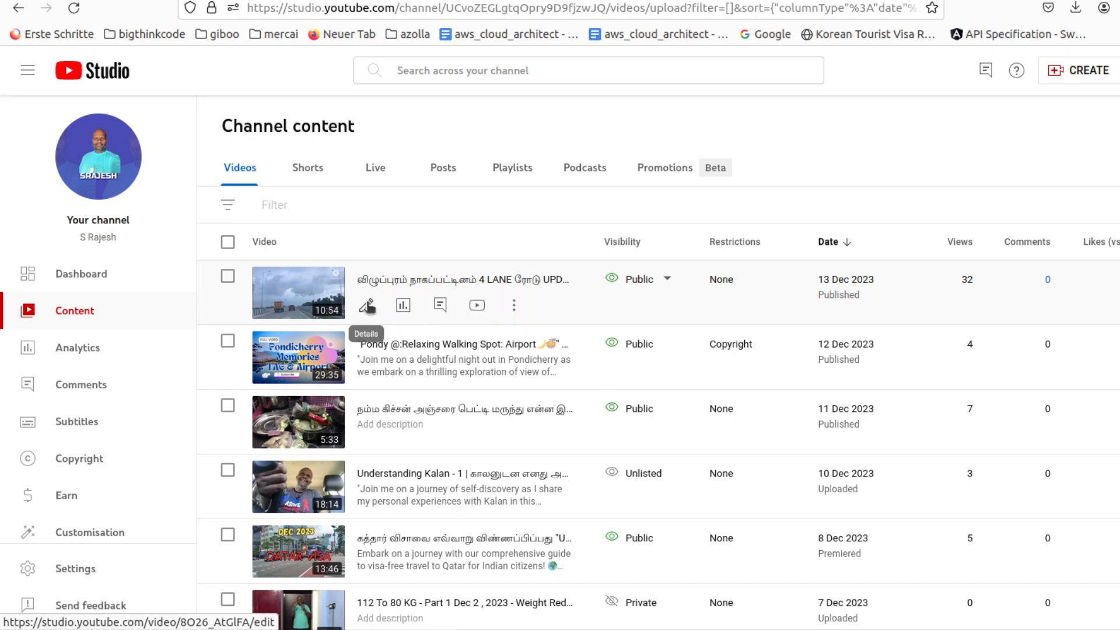
Step: Open the details of the 4 LANE road update video and show its additional settings as far as the tags
click(367, 306)
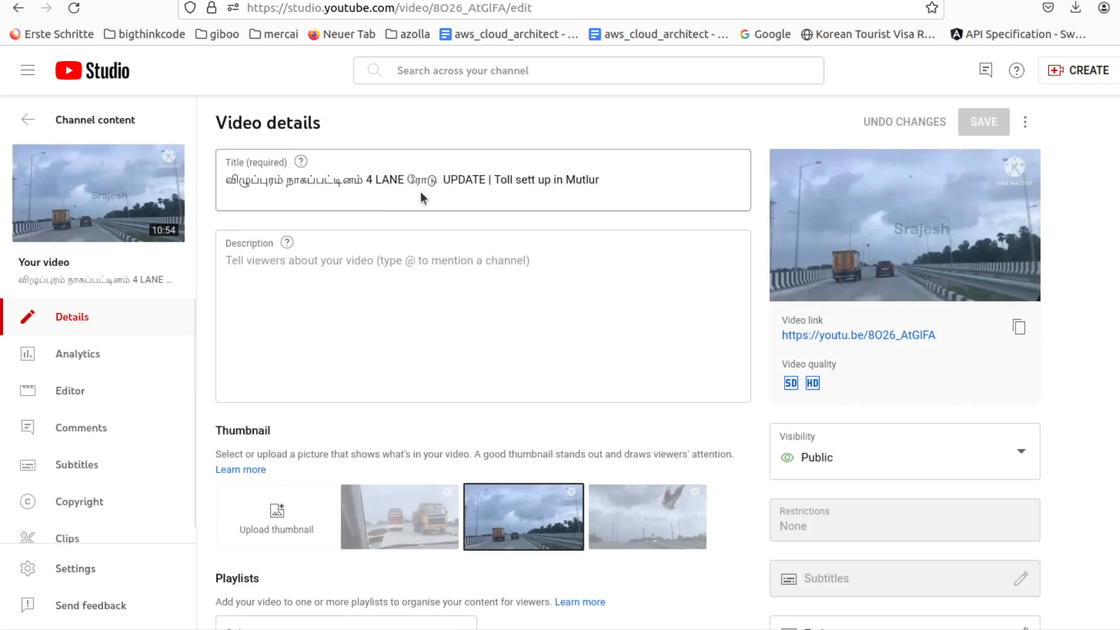
click(413, 284)
scroll(407, 449, down, 6)
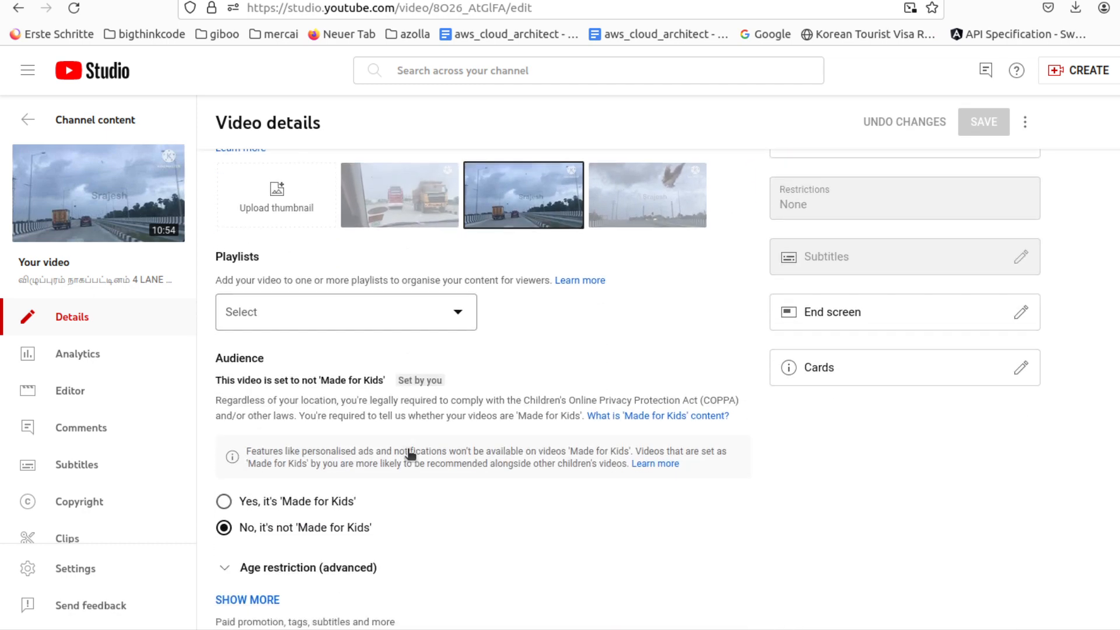
click(257, 576)
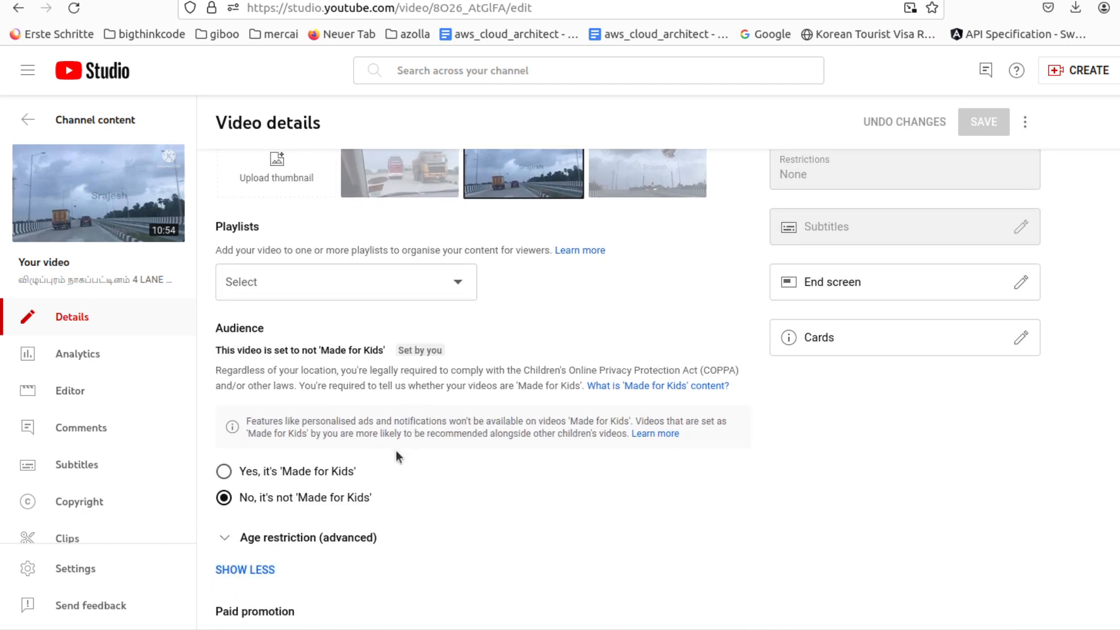
scroll(396, 450, down, 15)
click(299, 304)
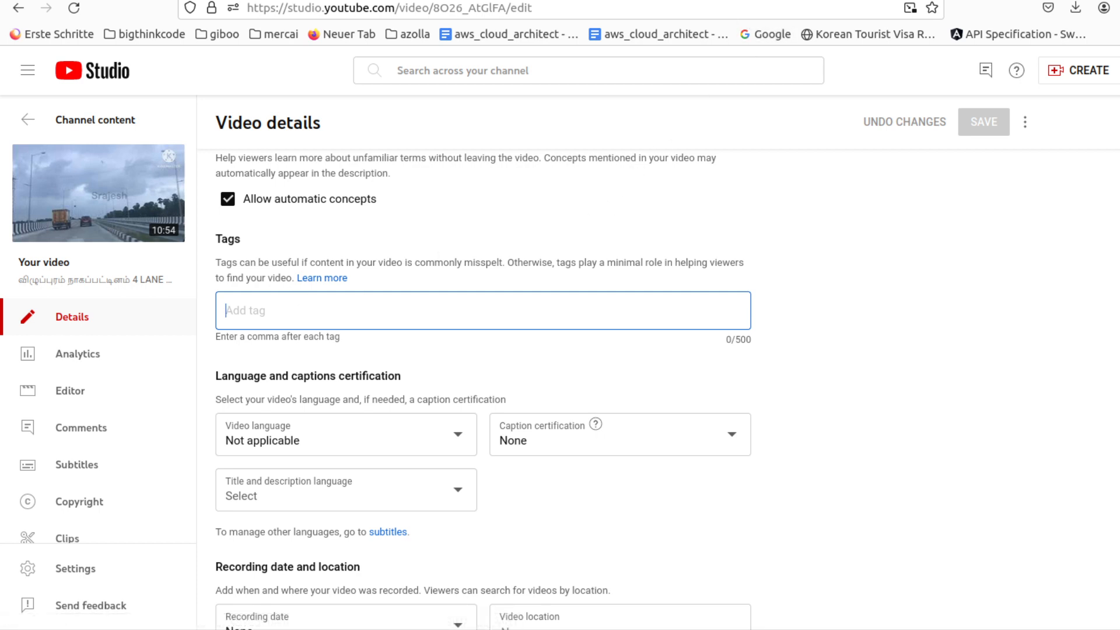
Step: Open chat.openai.com in a new browser tab and copy its web address
key(ctrl+t)
text(chat.openai.com/)
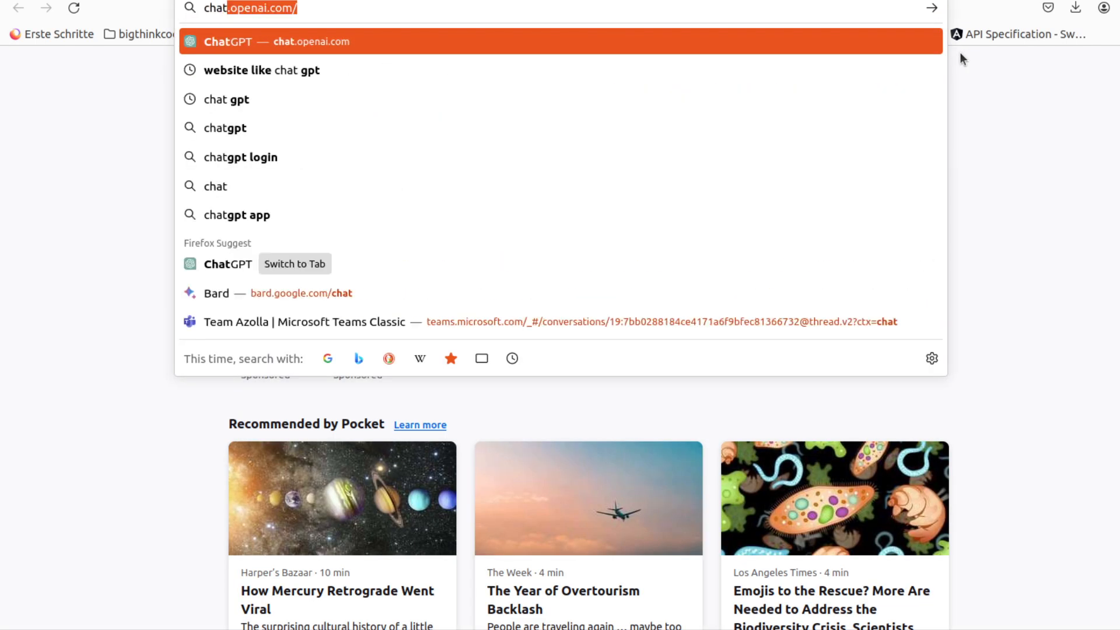
key(Return)
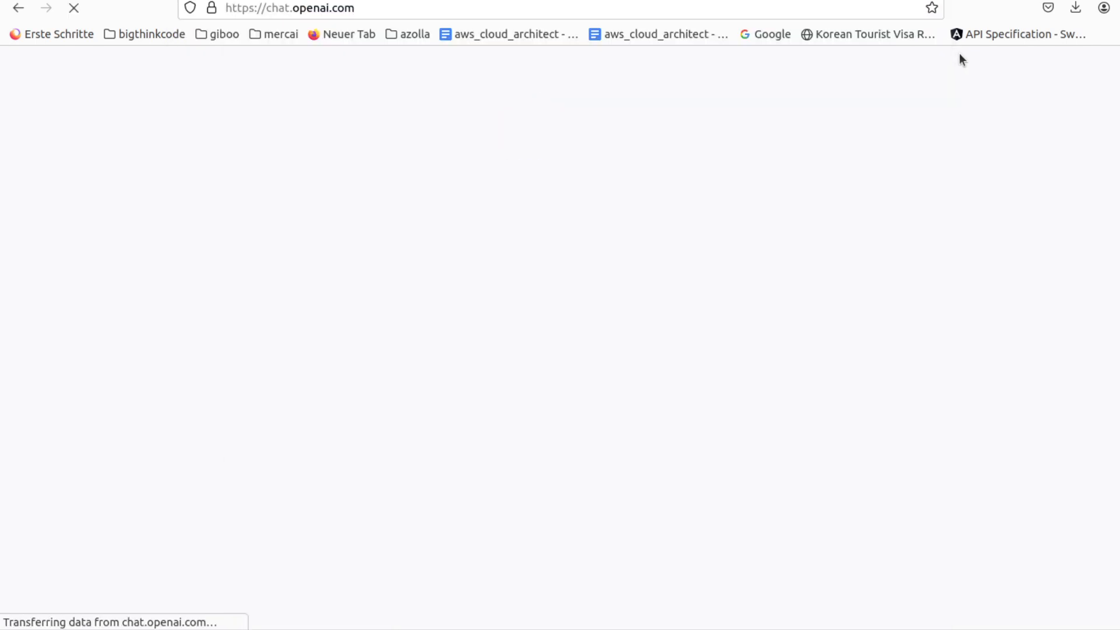
click(357, 10)
key(ctrl+c)
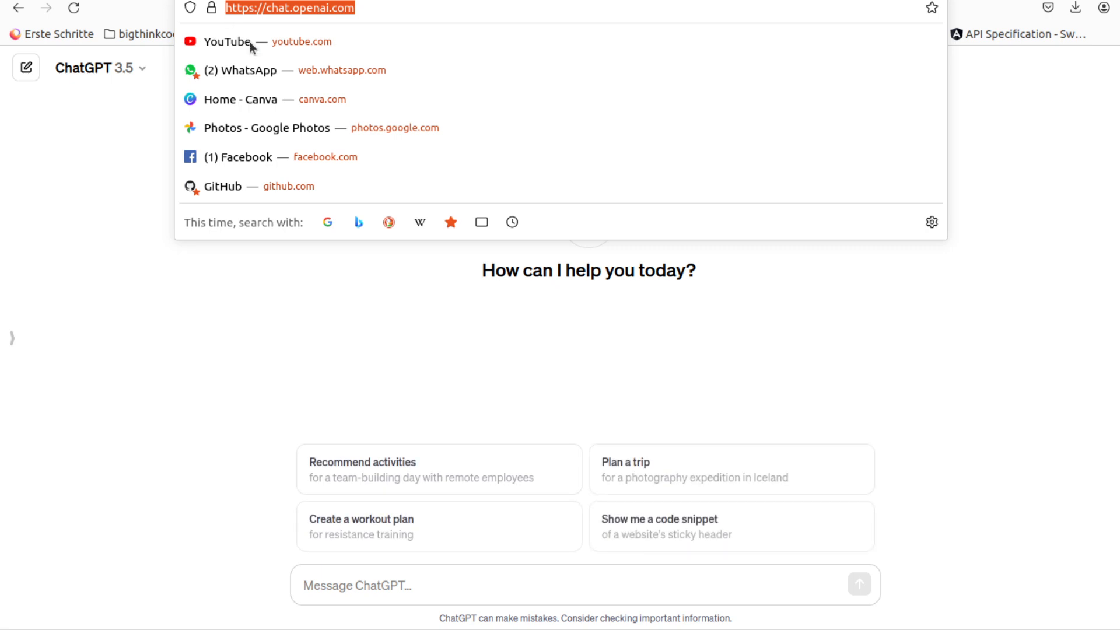
Step: Return to YouTube Studio and paste the copied ChatGPT address into the video's description, followed by two line breaks
click(124, 255)
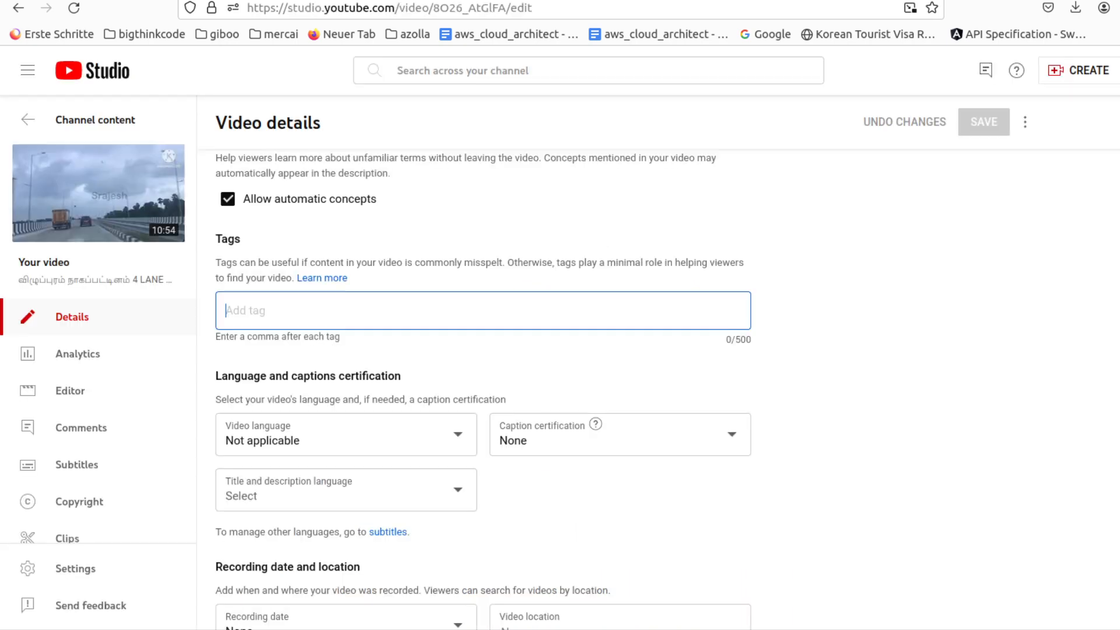
scroll(335, 292, up, 15)
scroll(373, 256, up, 4)
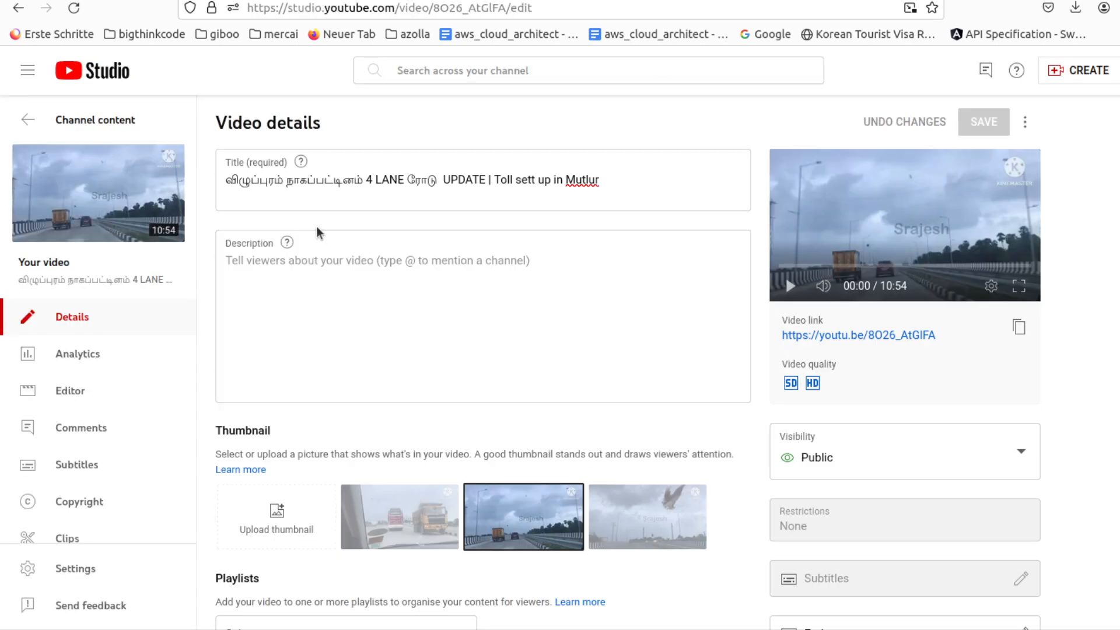
click(297, 271)
key(ctrl+v)
key(Return)
key(Return)
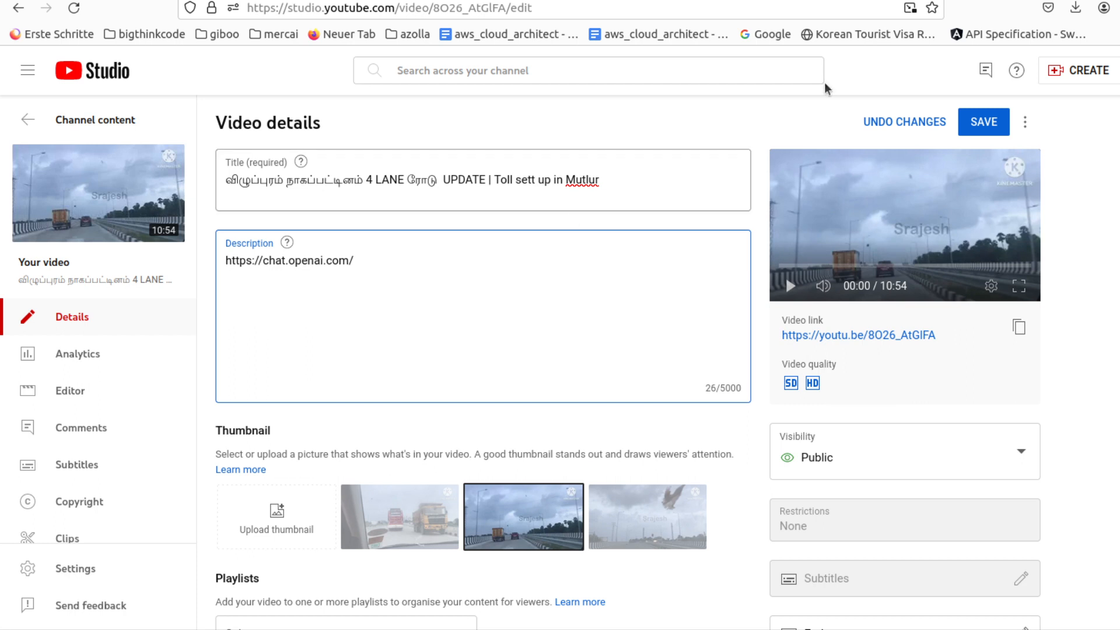
Step: Switch to ChatGPT, examine the available model versions and the accuracy notice, and look at the open Bard chat
key(ctrl+Tab)
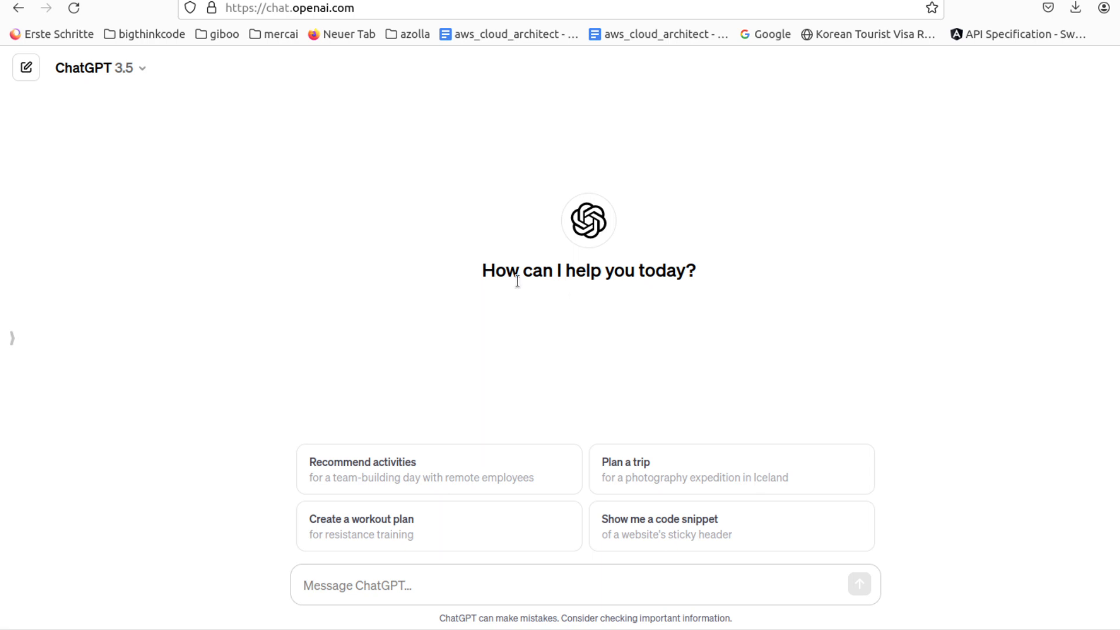
click(139, 67)
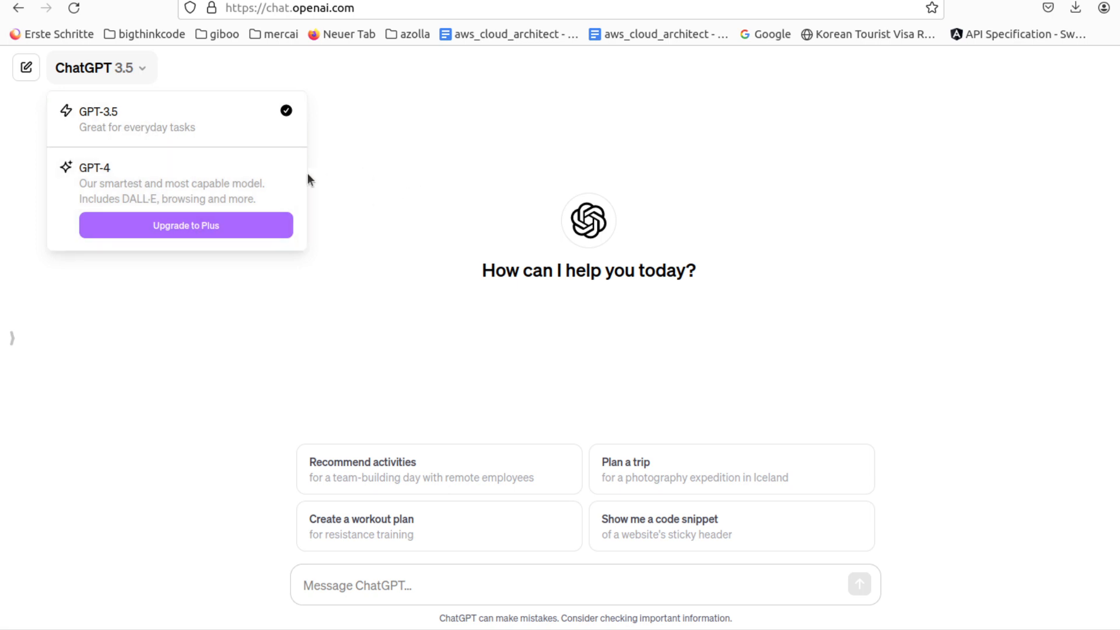
click(419, 371)
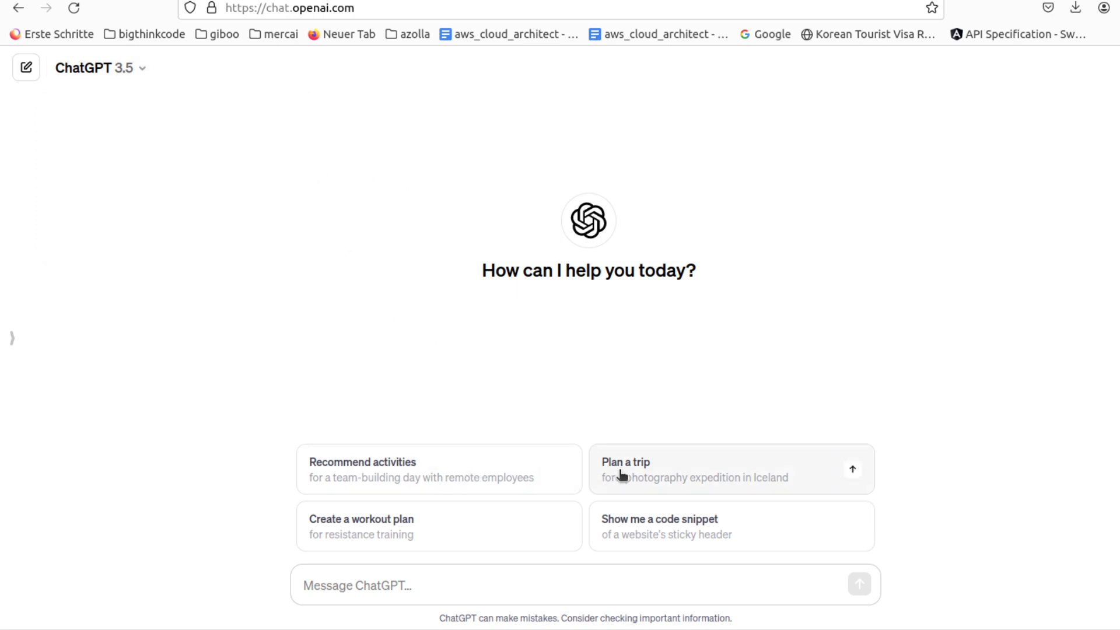
click(598, 587)
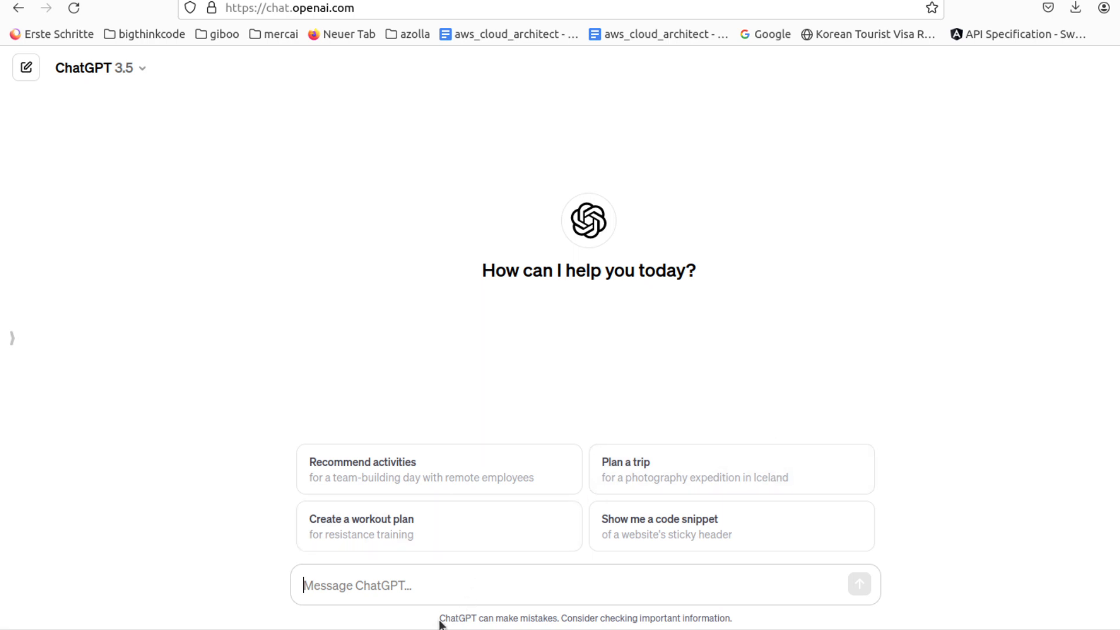
drag(440, 617, 723, 627)
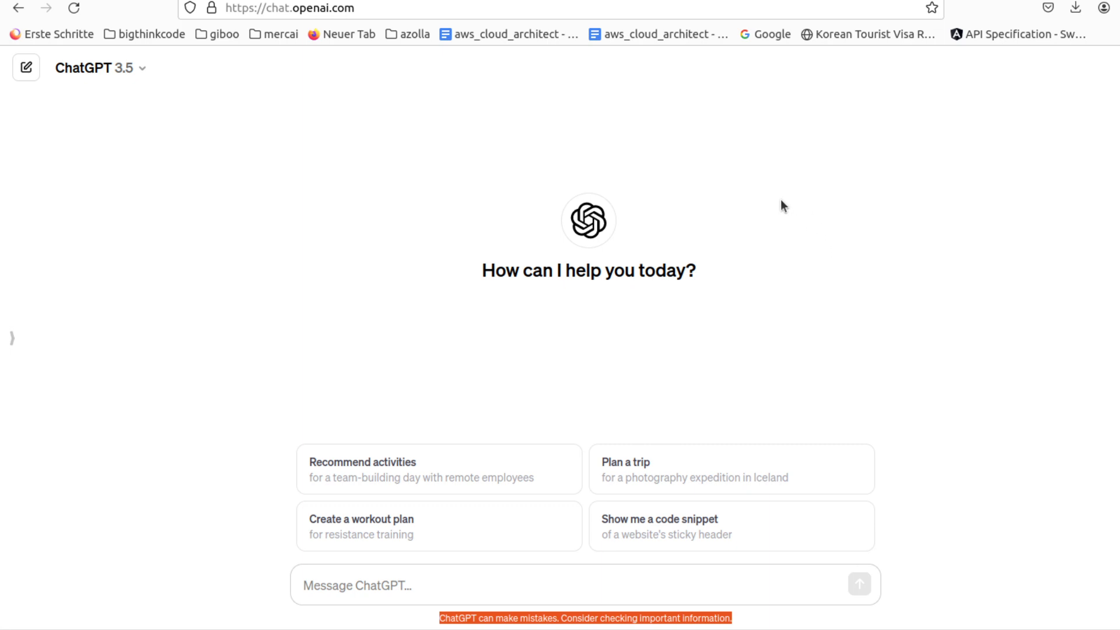
key(ctrl+Tab)
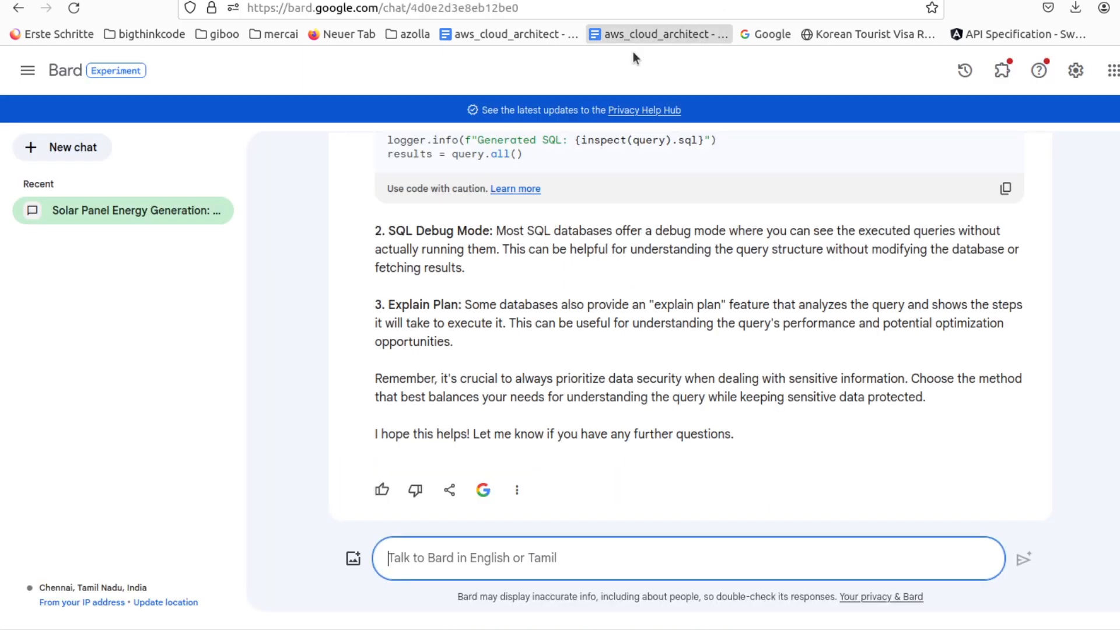
key(ctrl+Tab)
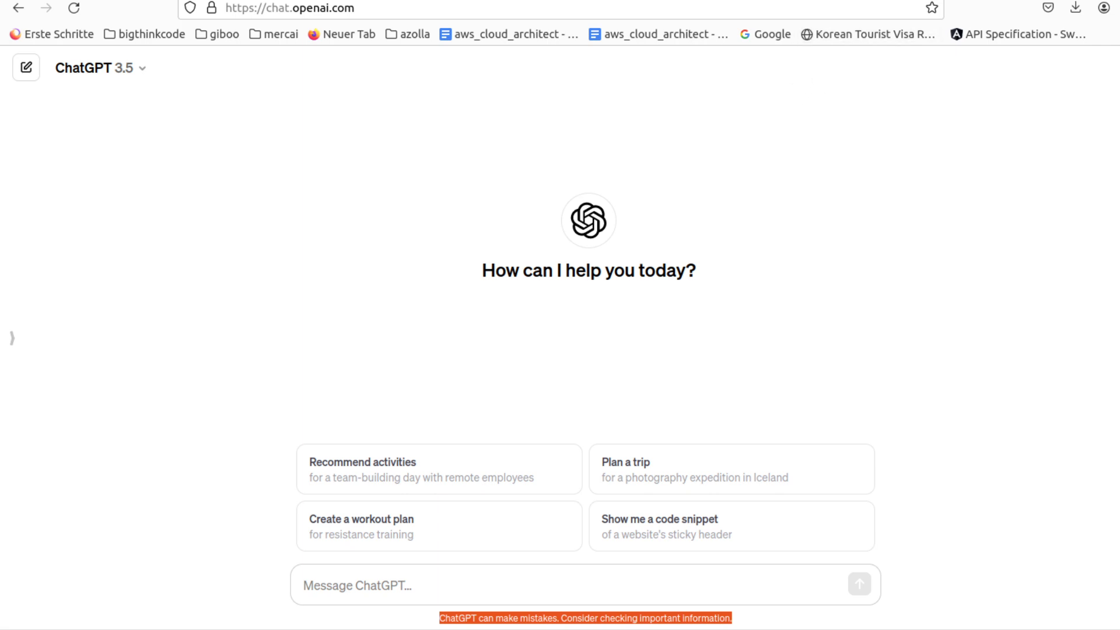
Step: Go back to YouTube Studio and leave the video details, discarding the unsaved description
key(ctrl+Tab)
click(28, 119)
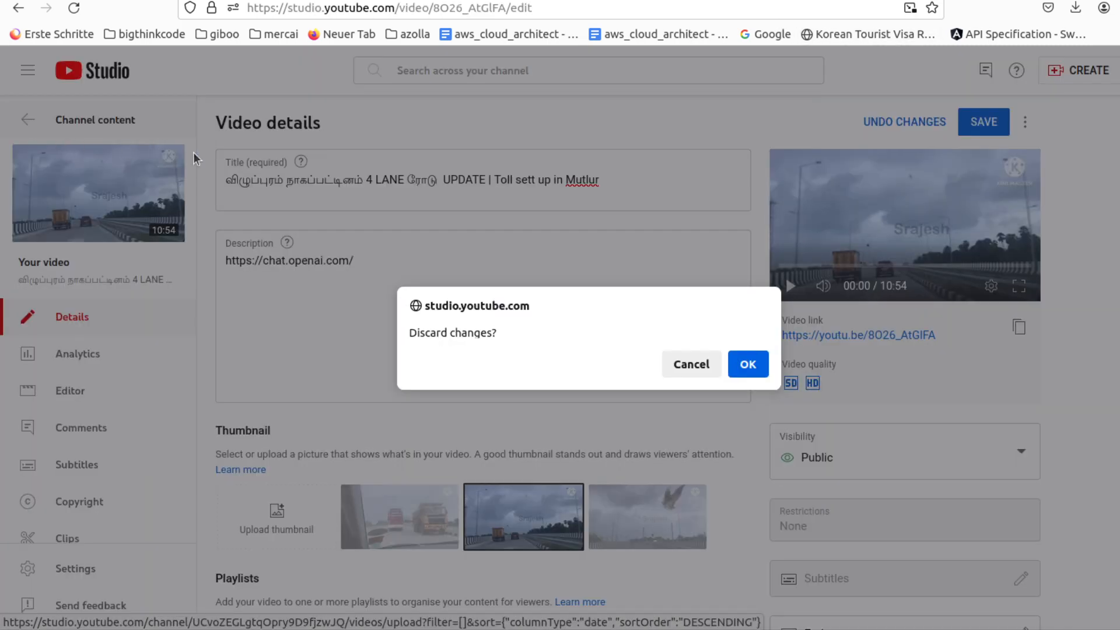
click(748, 364)
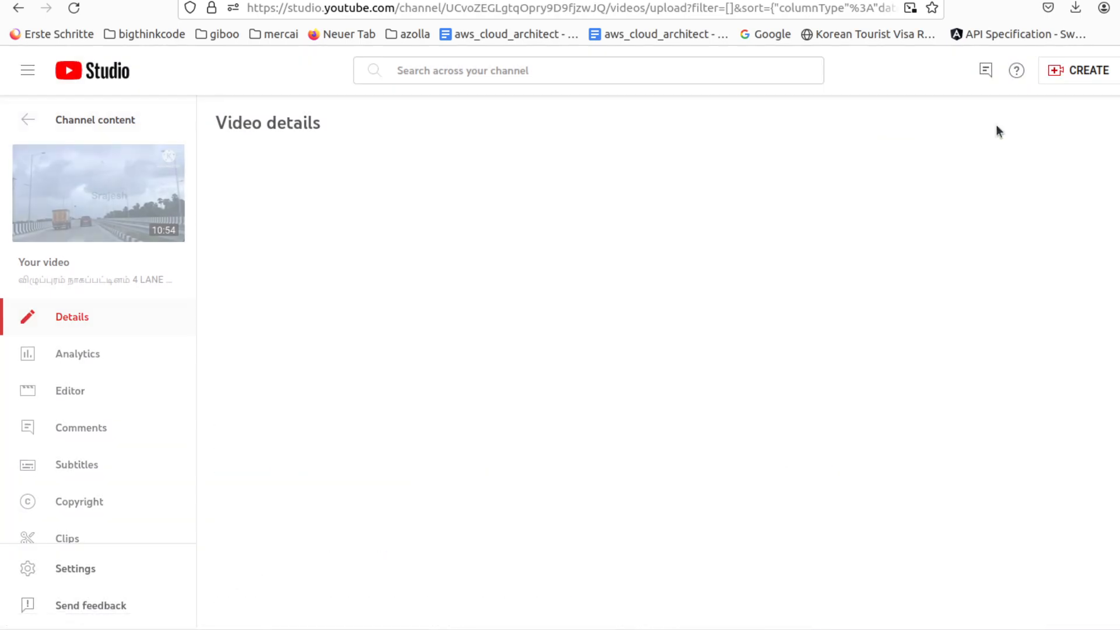
mouse_move(400, 294)
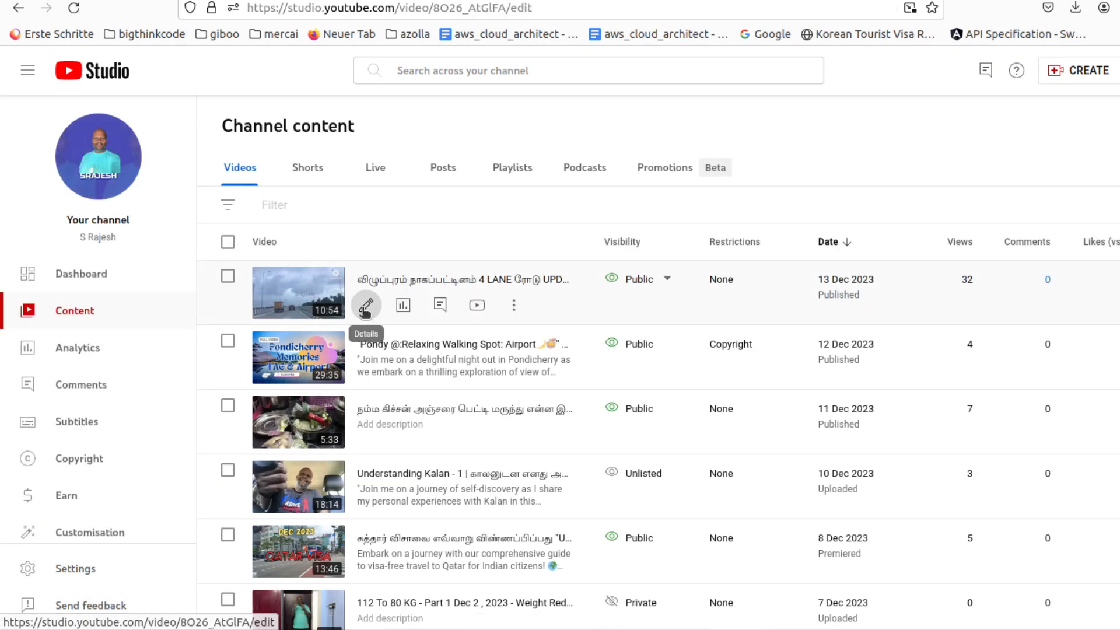
click(366, 305)
click(292, 302)
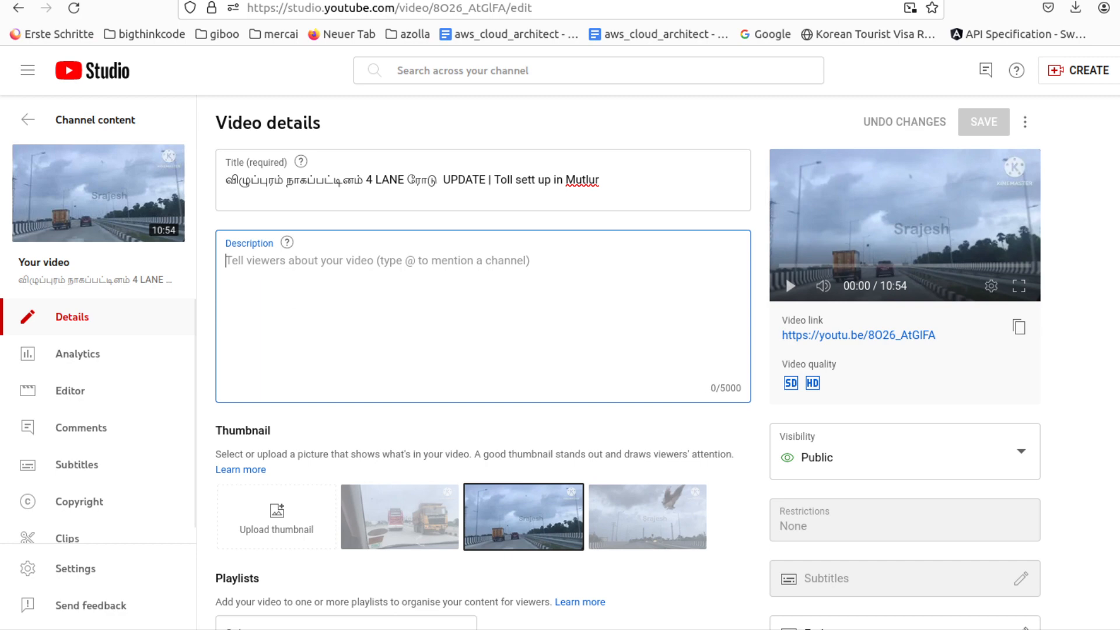
key(ctrl+v)
click(91, 124)
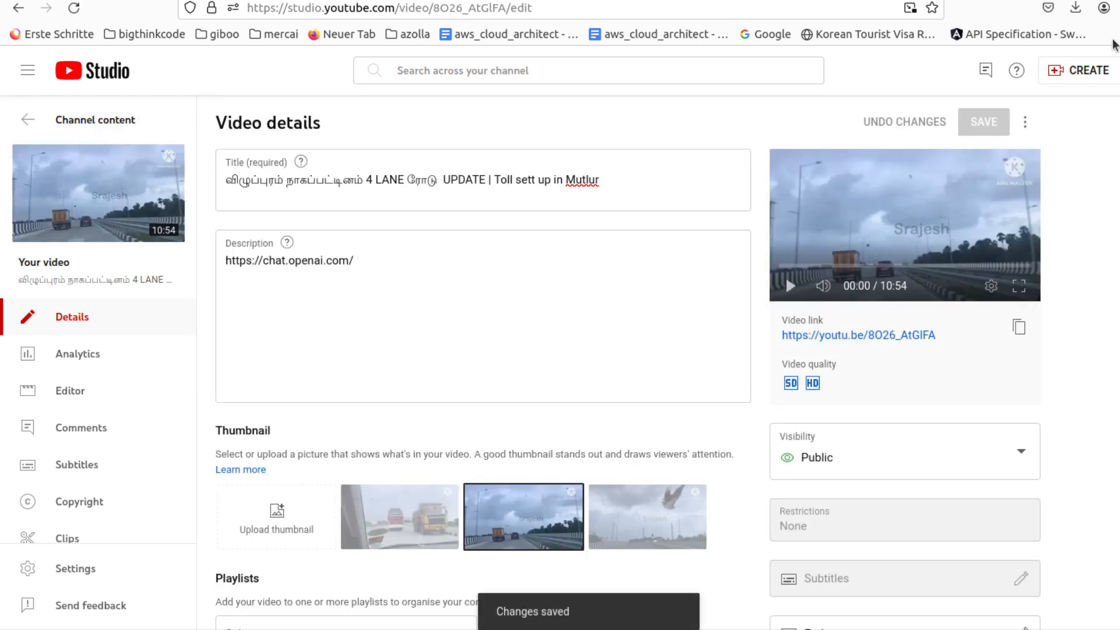
Step: Open the public page of your own YouTube channel and look through its videos
click(1113, 68)
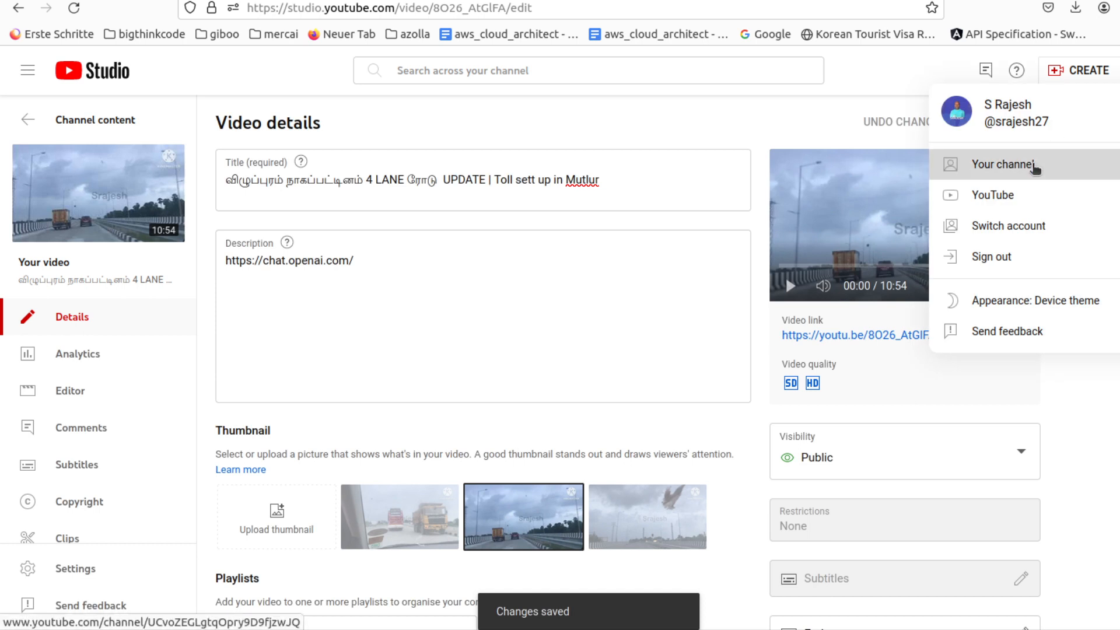
click(1033, 166)
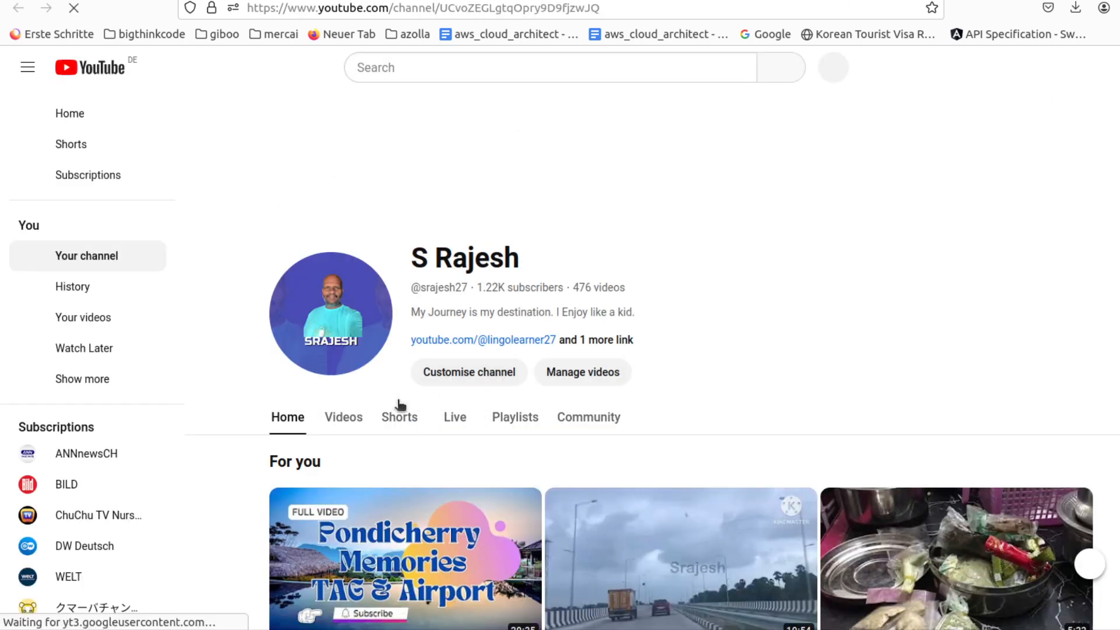
scroll(523, 367, down, 10)
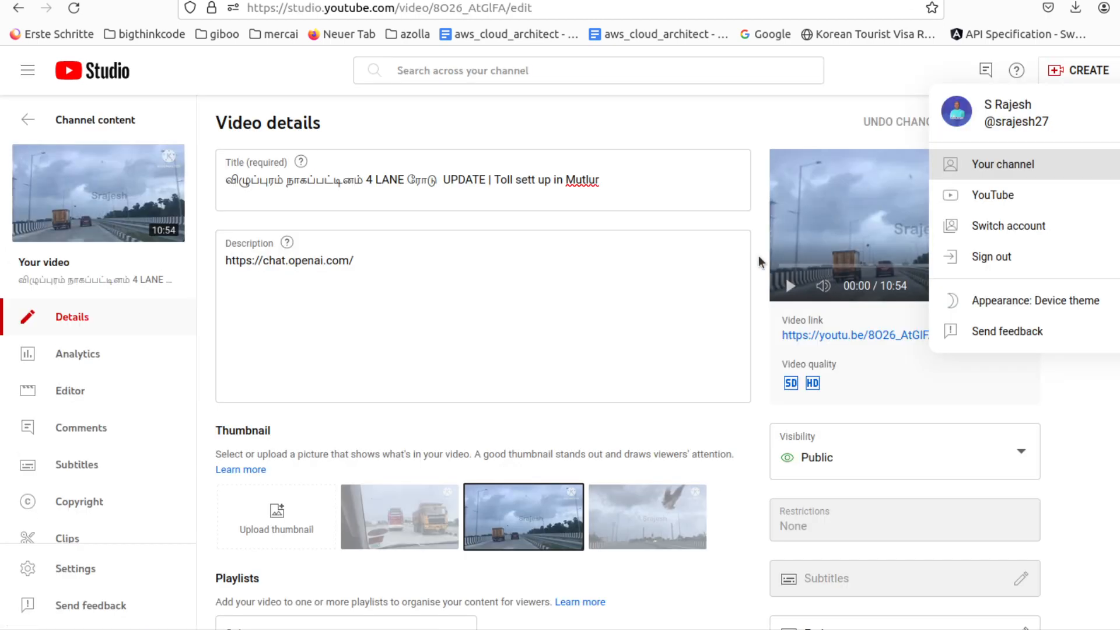
Step: Correct the misspelling in the video title so that its ending reads "Toll set up in Mutlur"
drag(634, 187, 197, 183)
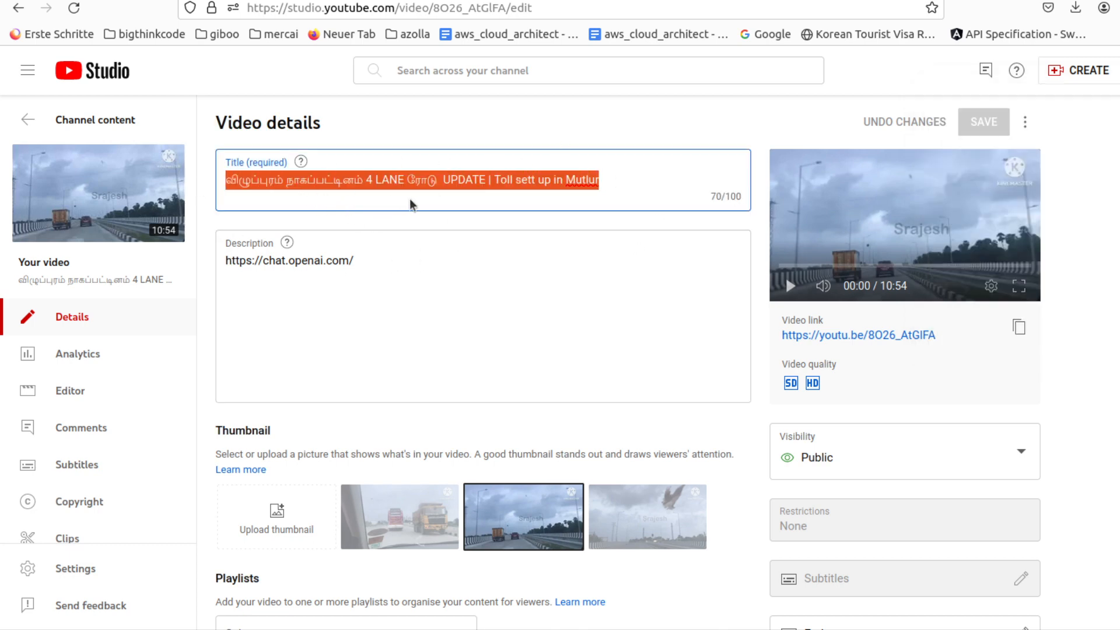
click(534, 178)
key(BackSpace)
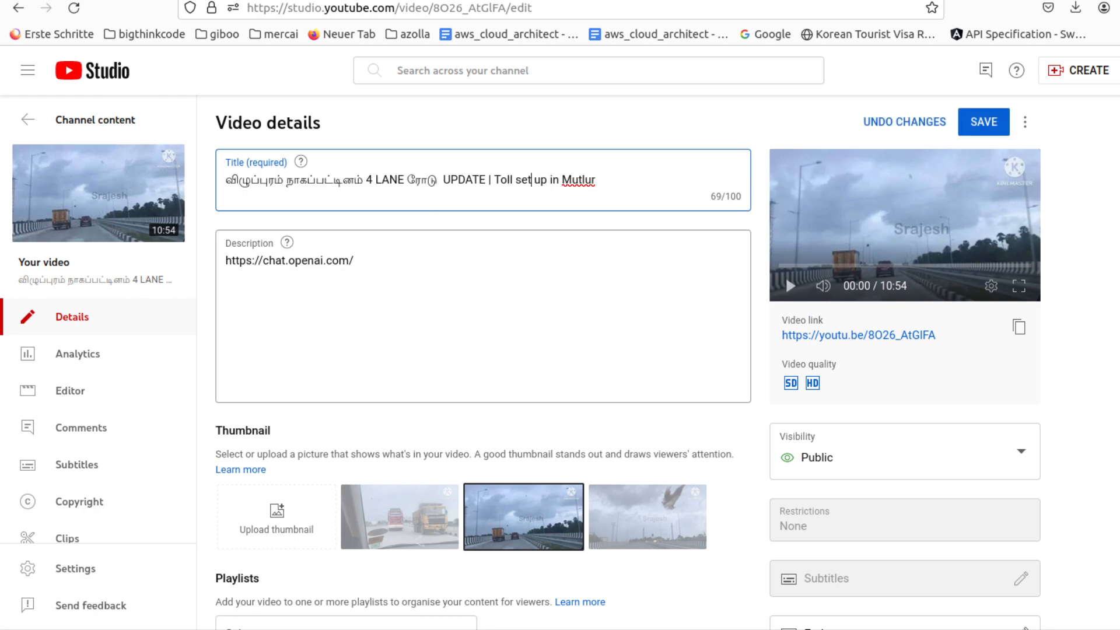
Step: Copy the complete video title and paste it into a new ChatGPT message
key(ctrl+a)
key(ctrl+c)
key(ctrl+Tab)
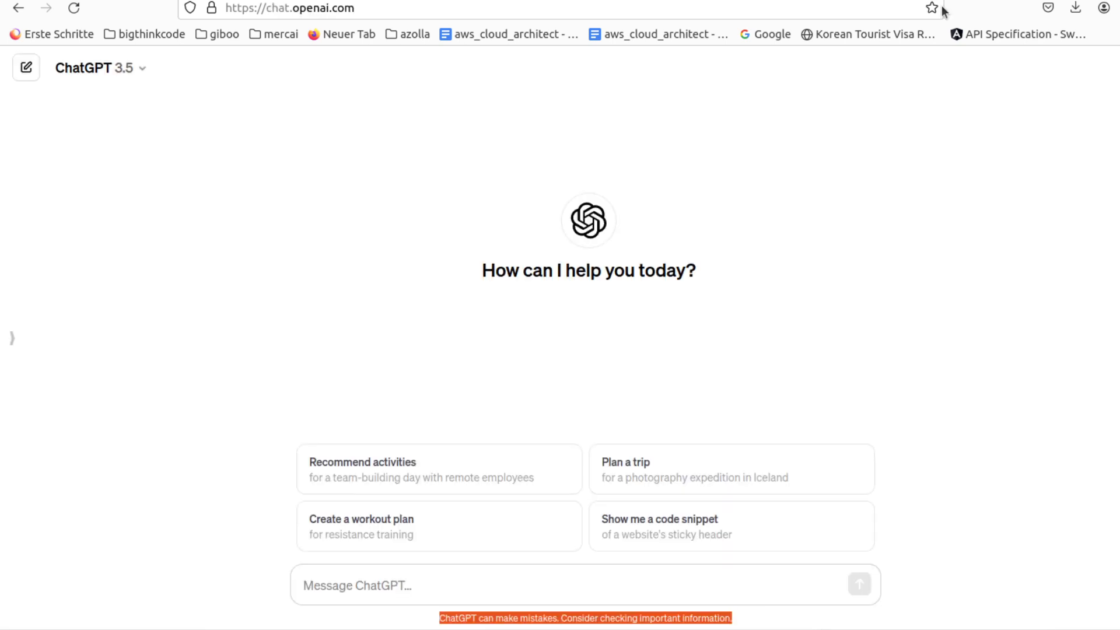
click(477, 591)
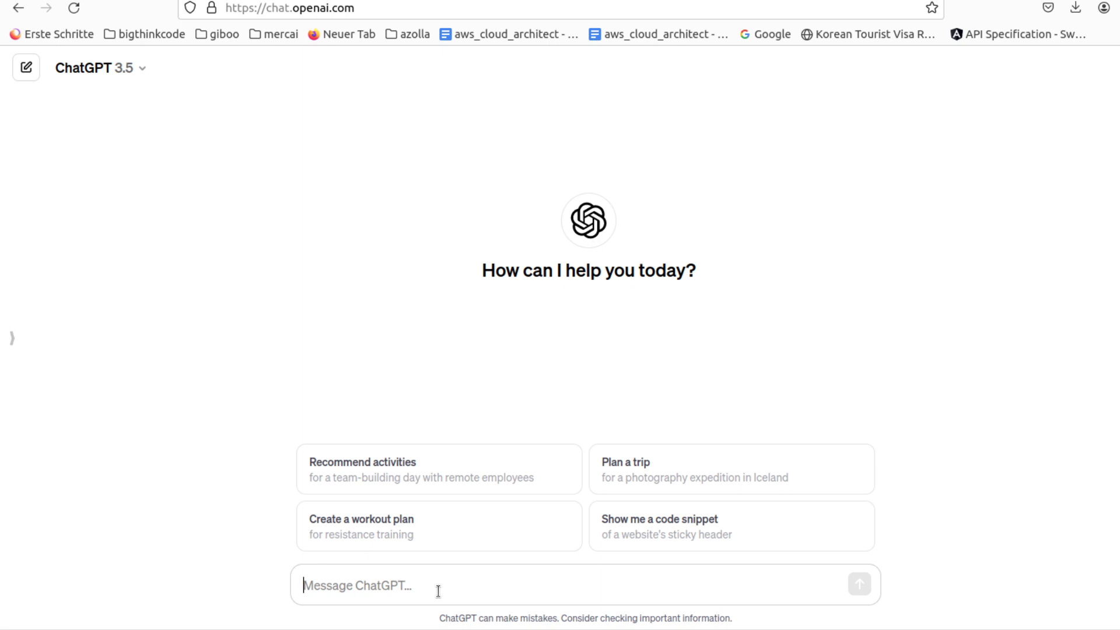
key(ctrl+v)
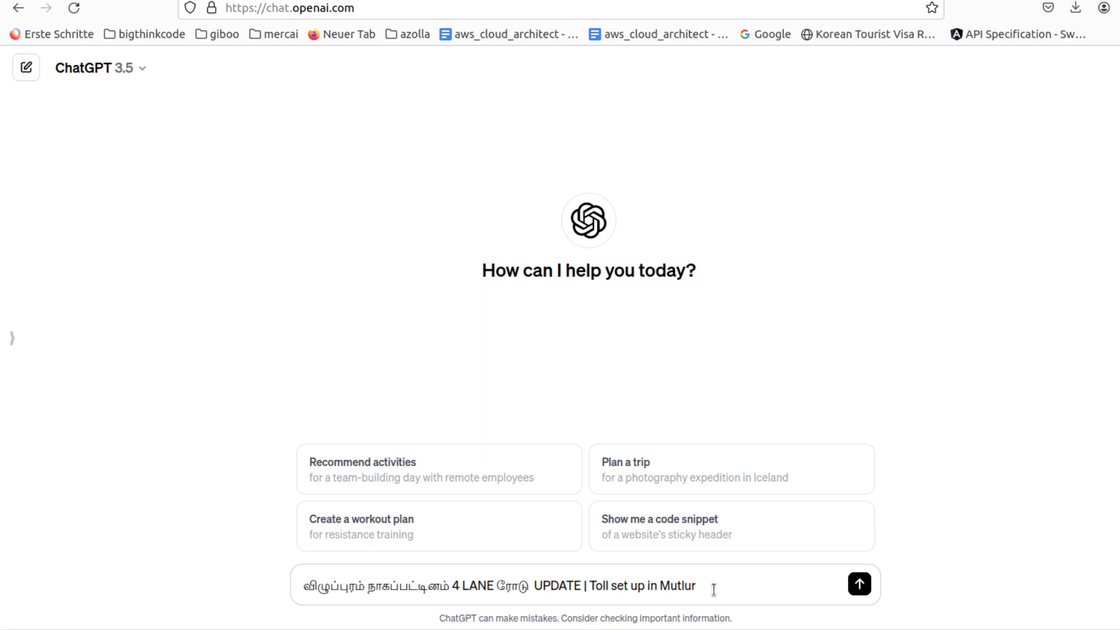
Step: Add the line "This is my video i published in youtube." below the pasted title in the ChatGPT message
key(shift+Return)
text(This )
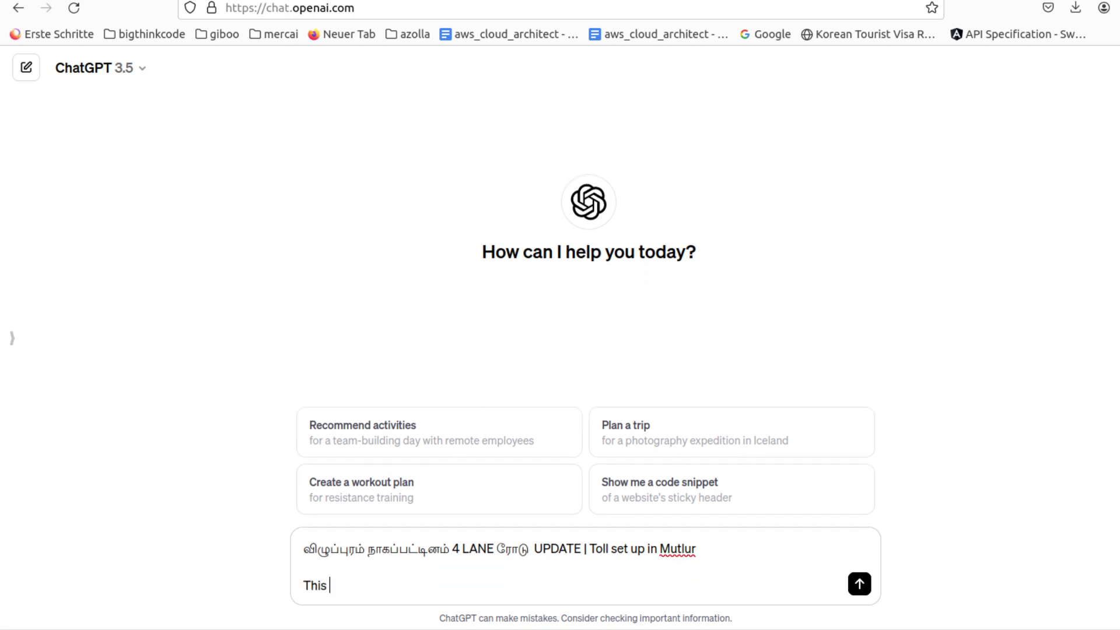
text(is my video i published in youtube.)
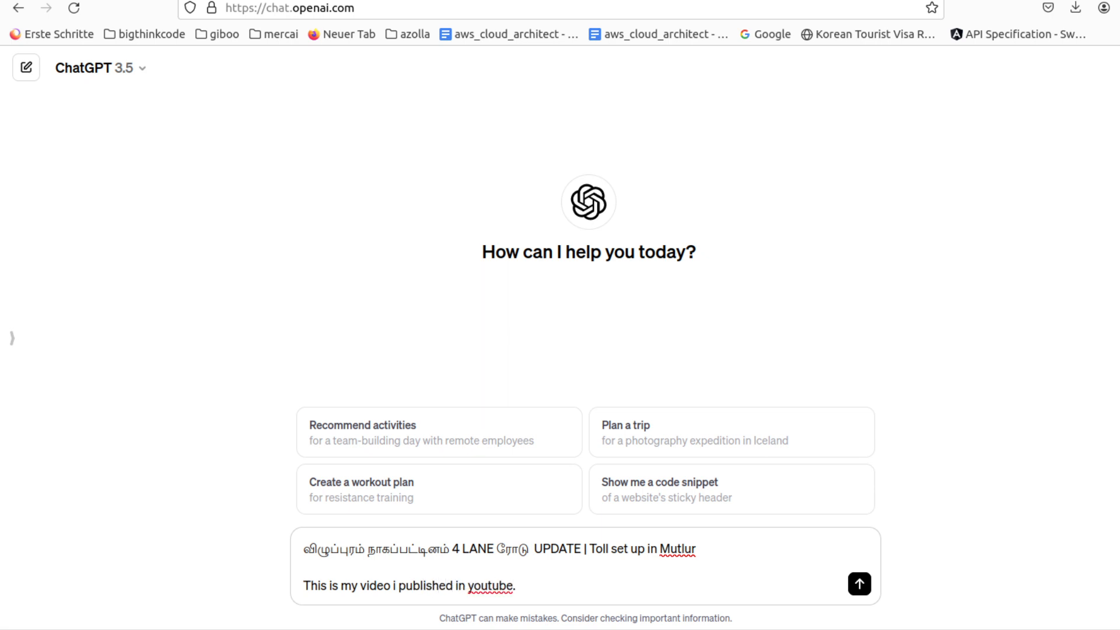
key(shift+Return)
key(shift+Return)
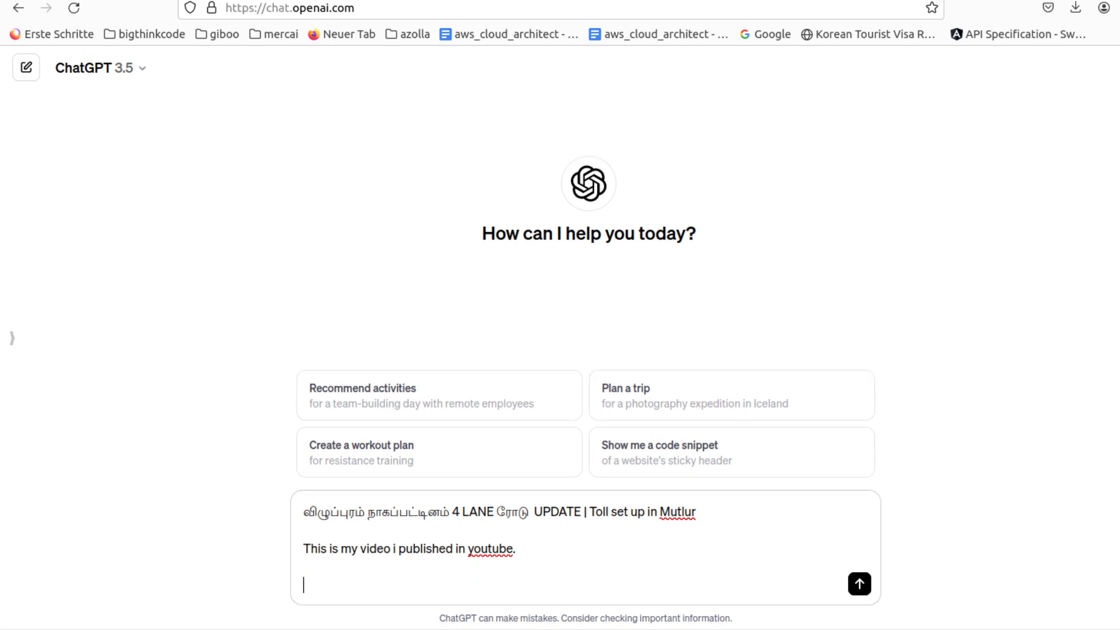
Step: Add the request "Give me a catchy title , description and comma separated tags ." as the message's last line
text(Give me a catch)
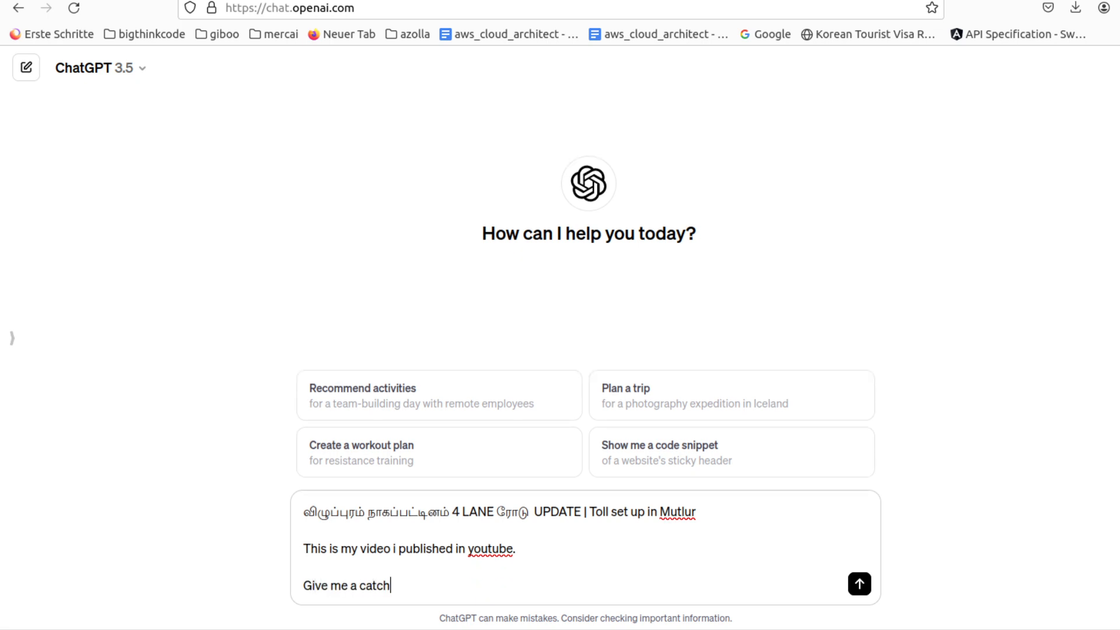
text(y title , descrip)
text(tion)
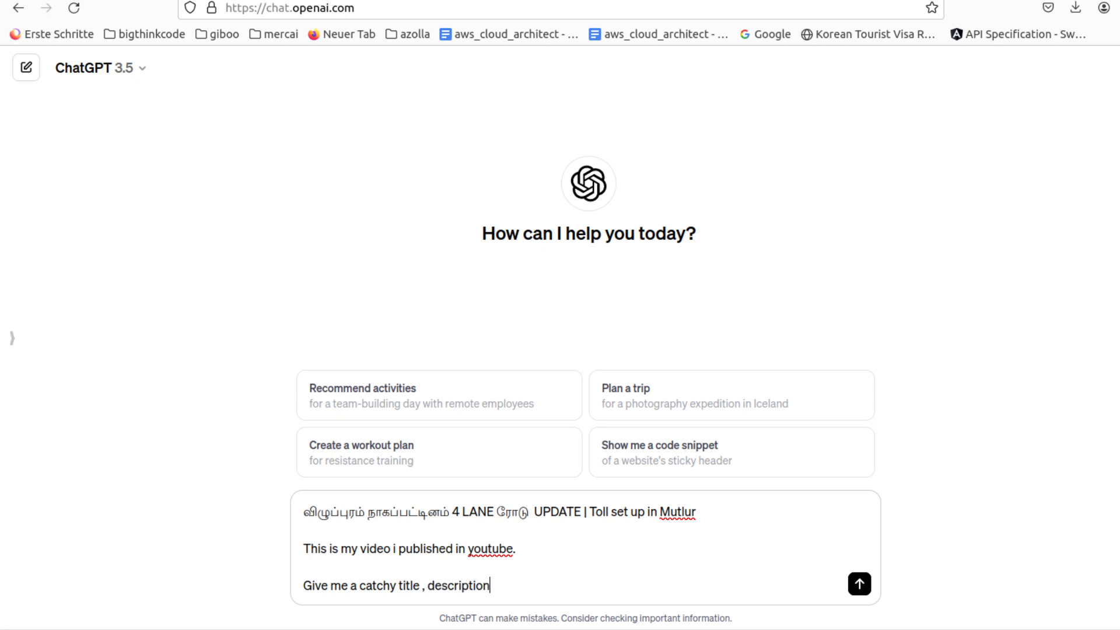
text( and comma separa)
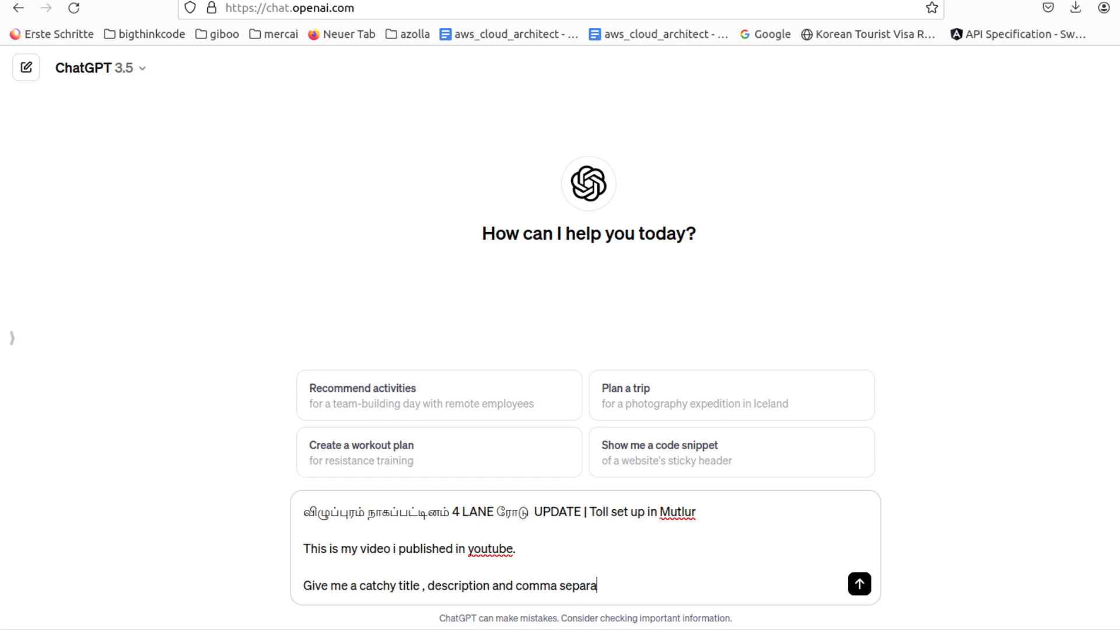
text(ted tags .)
Step: Remove the words "comma separated" from the request and send the message to ChatGPT
drag(515, 585, 560, 585)
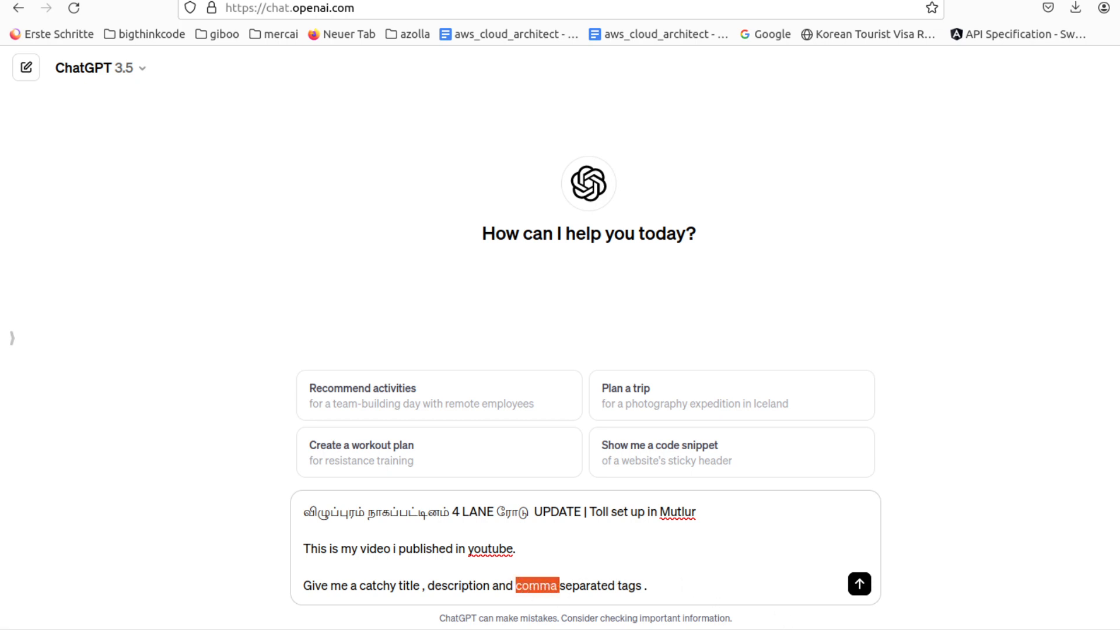
key(BackSpace)
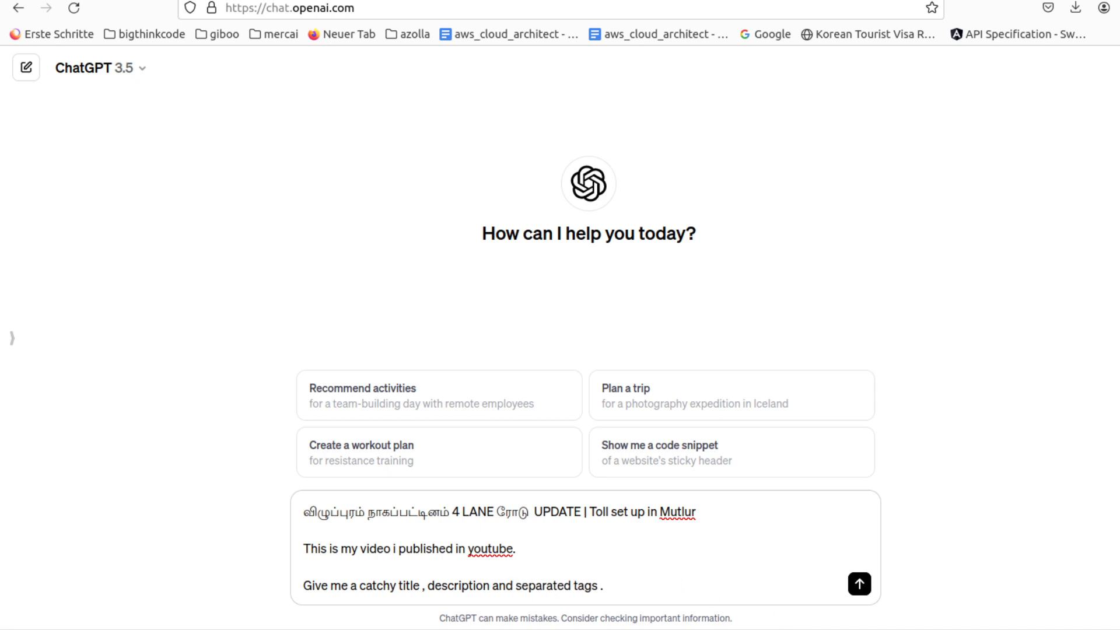
key(Delete)
key(Delete)
key(Delete)
key(Delete)
key(Delete)
key(Delete)
key(Delete)
key(Delete)
key(Delete)
key(Delete)
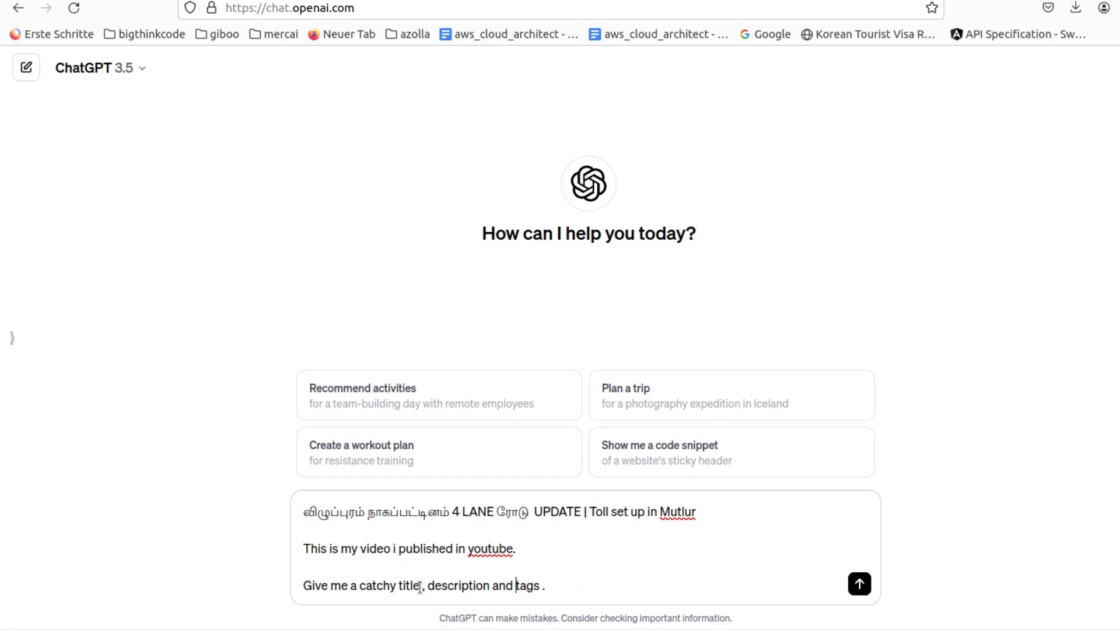
click(560, 584)
key(Return)
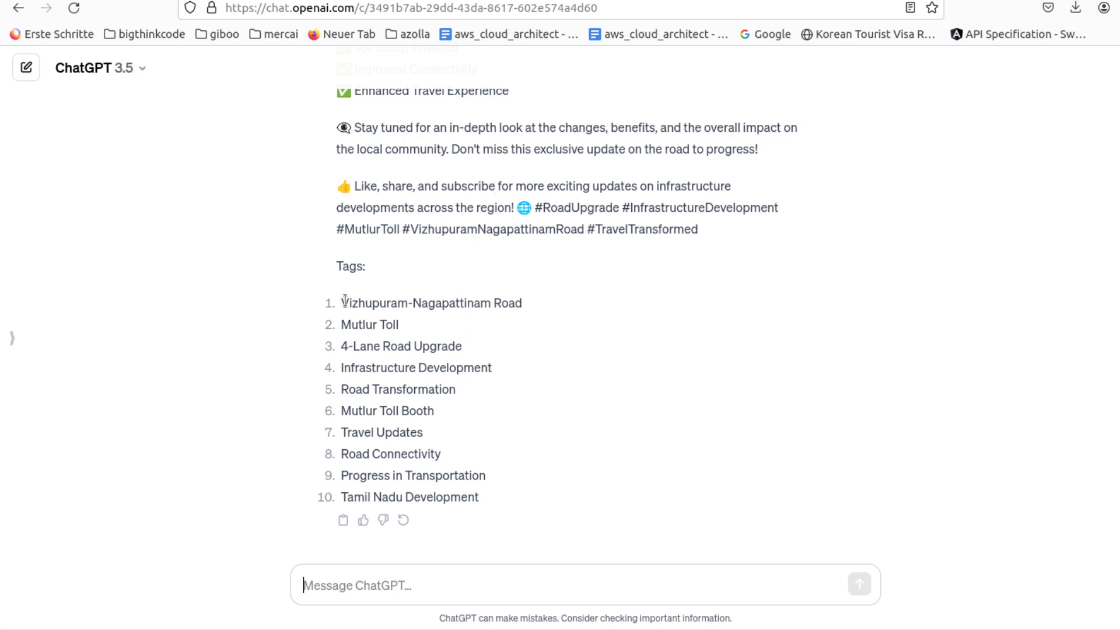
Step: Look over the generated tags and title and send the follow-up request "include Tamizh also in title"
drag(344, 301, 474, 528)
scroll(485, 355, up, 6)
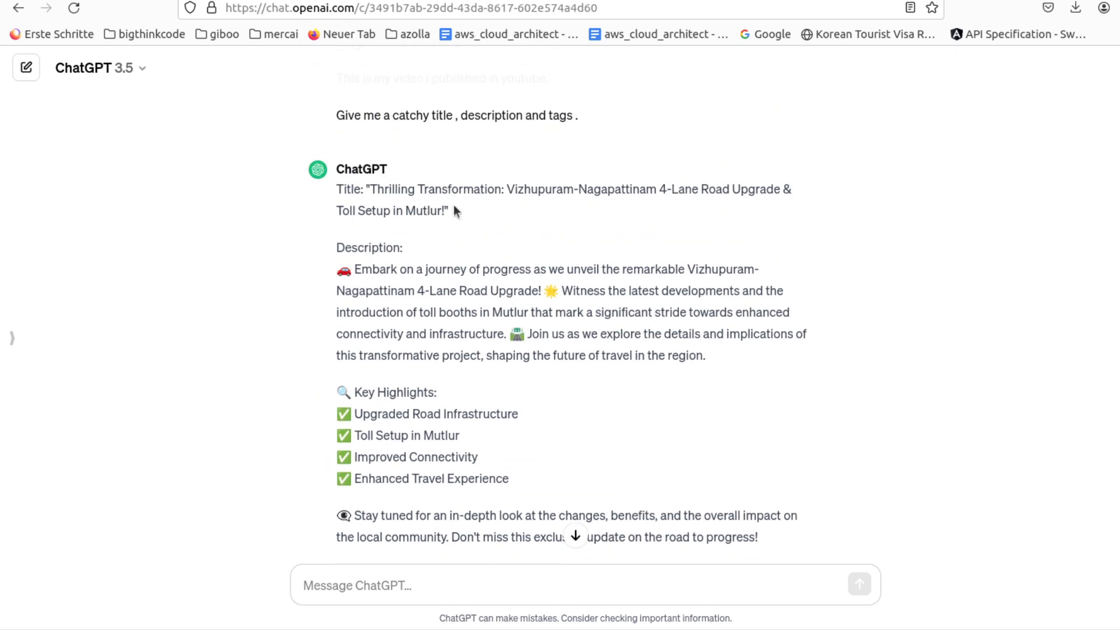
drag(453, 210, 344, 190)
click(520, 578)
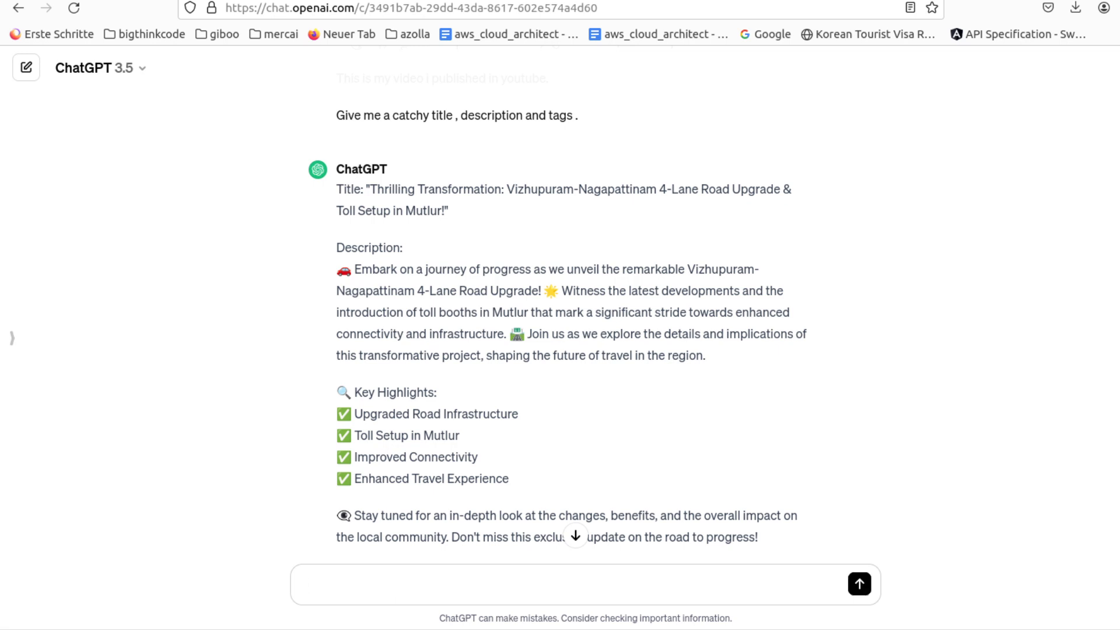
text(nclude Tamizh also in title)
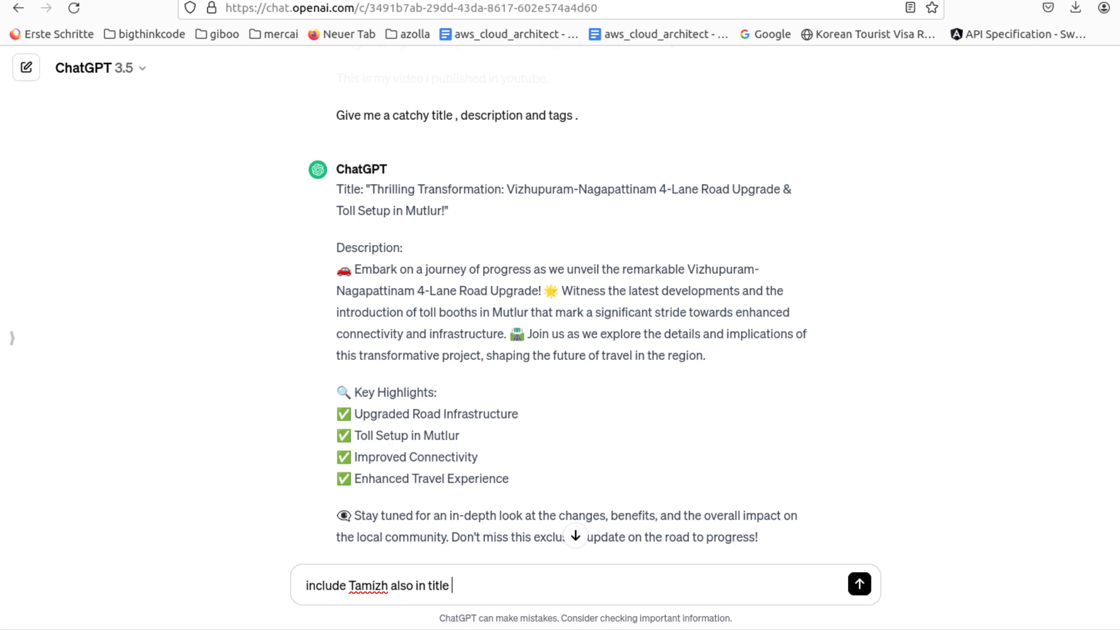
key(Return)
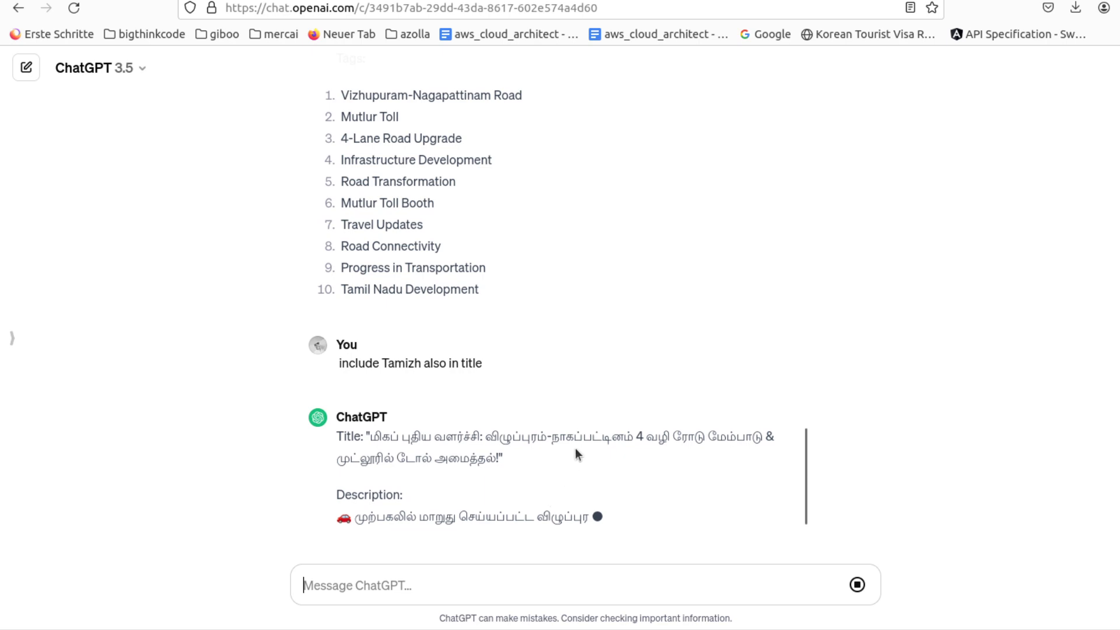
Step: Copy the English title from ChatGPT's first reply and paste it over "Toll set up in Mutlur" in YouTube Studio's video title
scroll(523, 338, up, 8)
scroll(520, 330, up, 3)
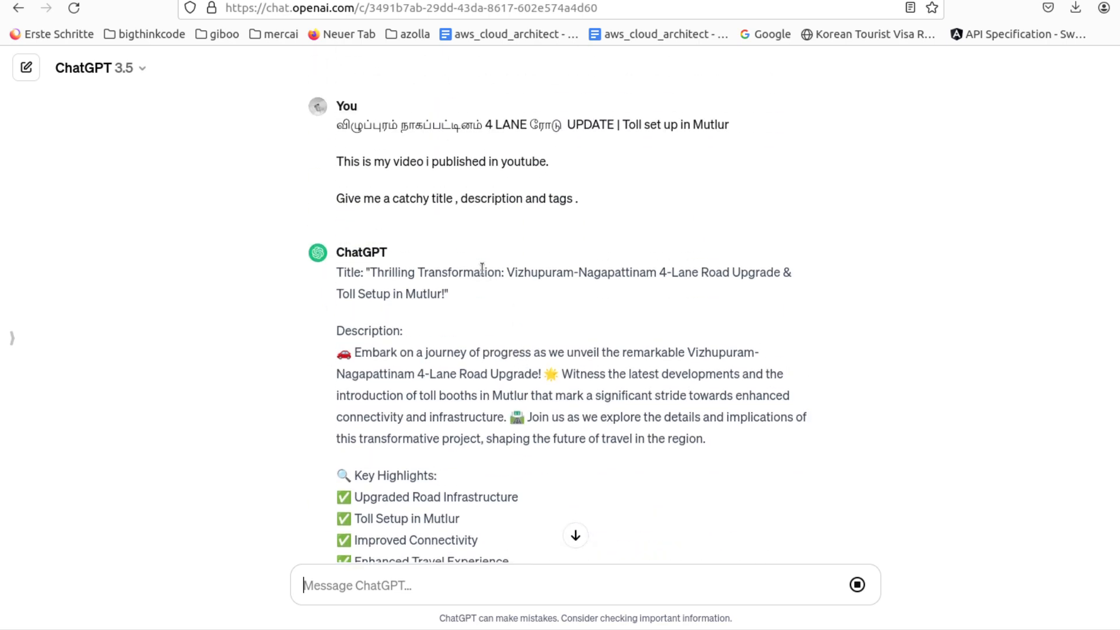
drag(450, 293, 370, 285)
key(ctrl+c)
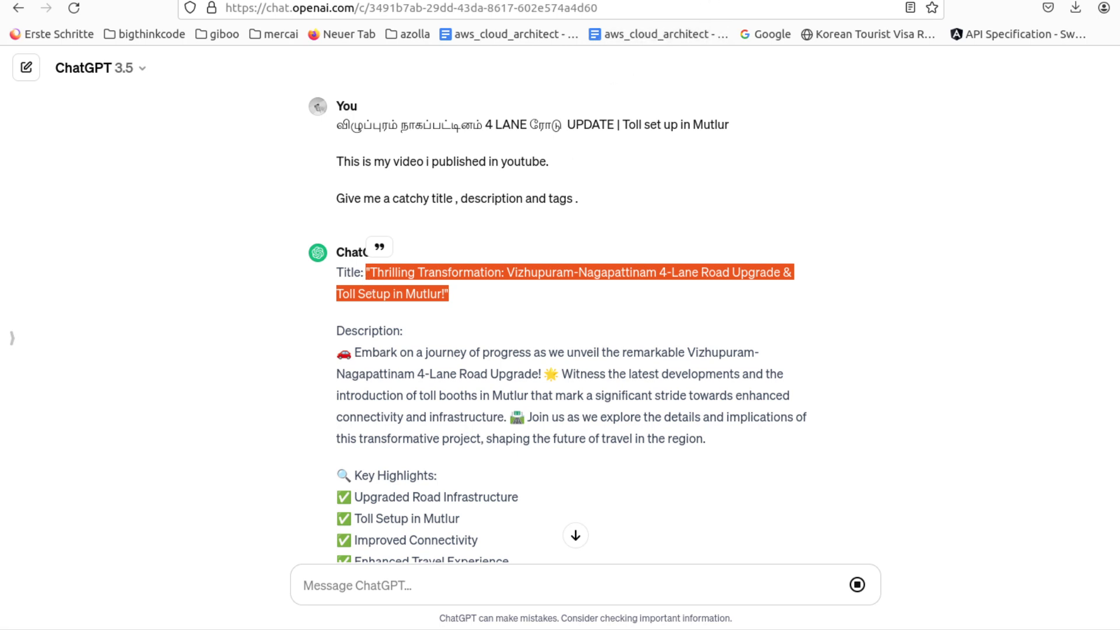
click(811, 1)
click(425, 178)
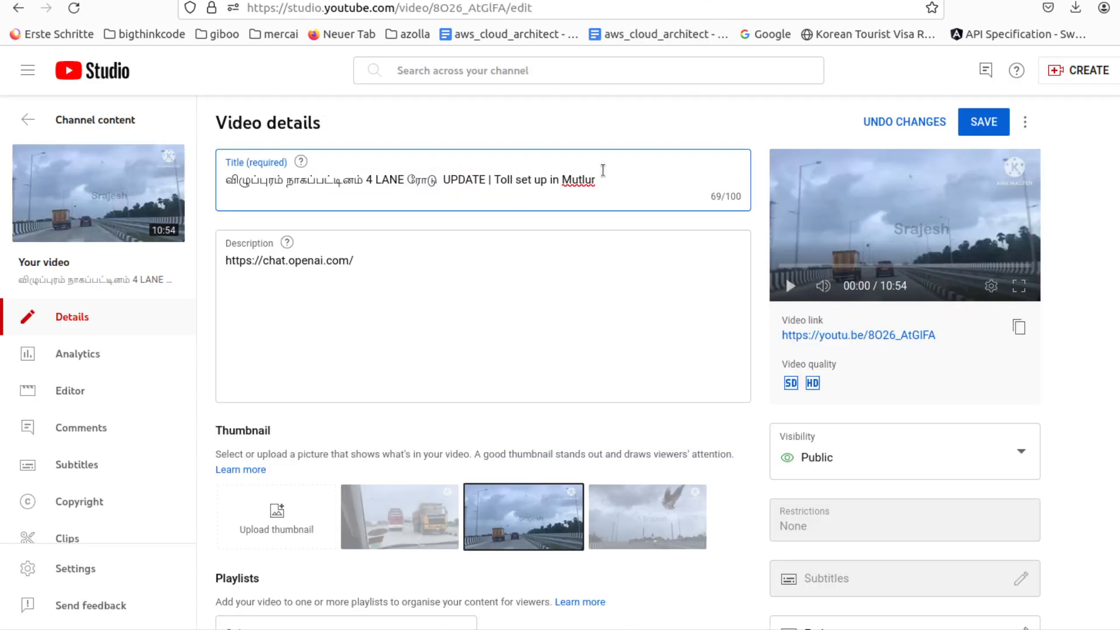
drag(606, 180, 494, 184)
key(ctrl+v)
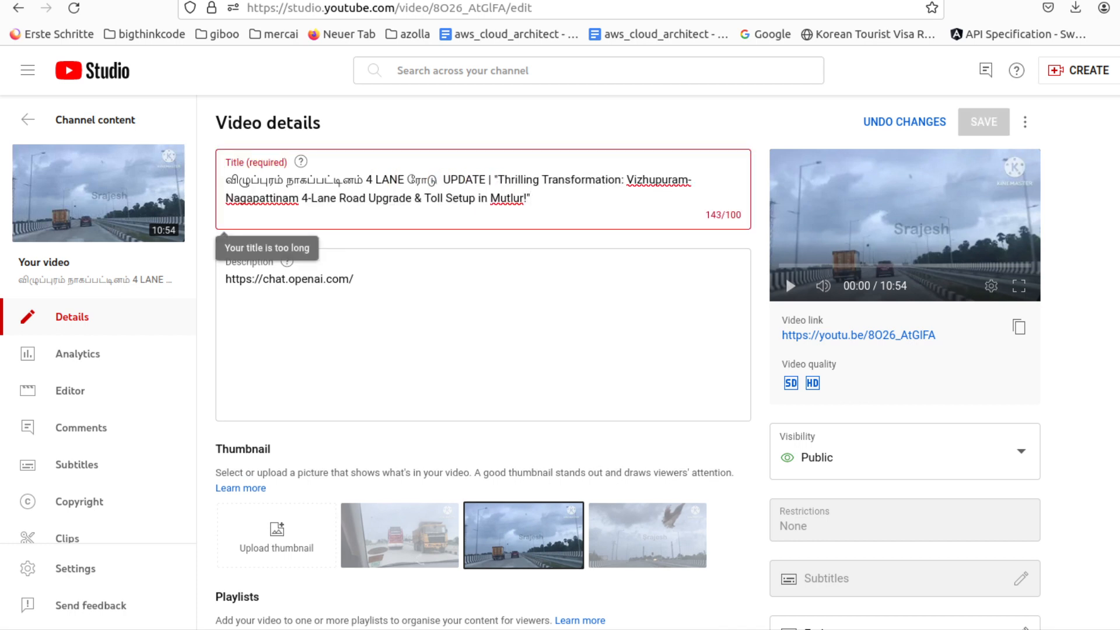
Step: Delete the word "UPDATE" and the pasted English title from the video title, keeping the Tamil part and the separator
mouse_move(539, 194)
mouse_down()
mouse_move(491, 182)
mouse_move(541, 201)
mouse_up()
click(492, 181)
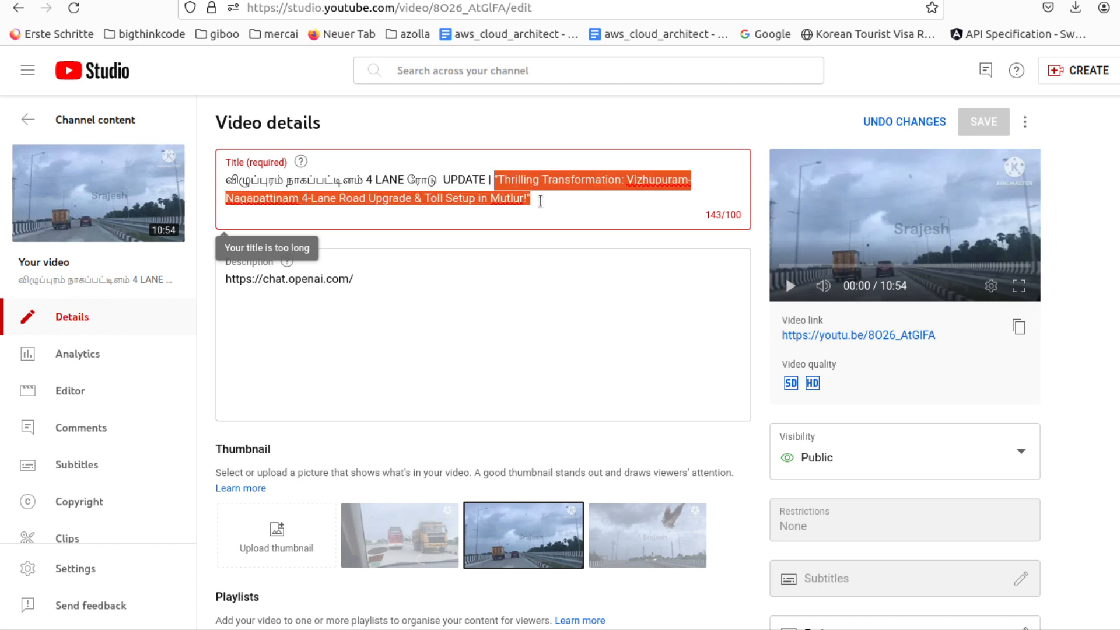
click(542, 200)
drag(541, 200, 444, 185)
click(491, 182)
key(BackSpace)
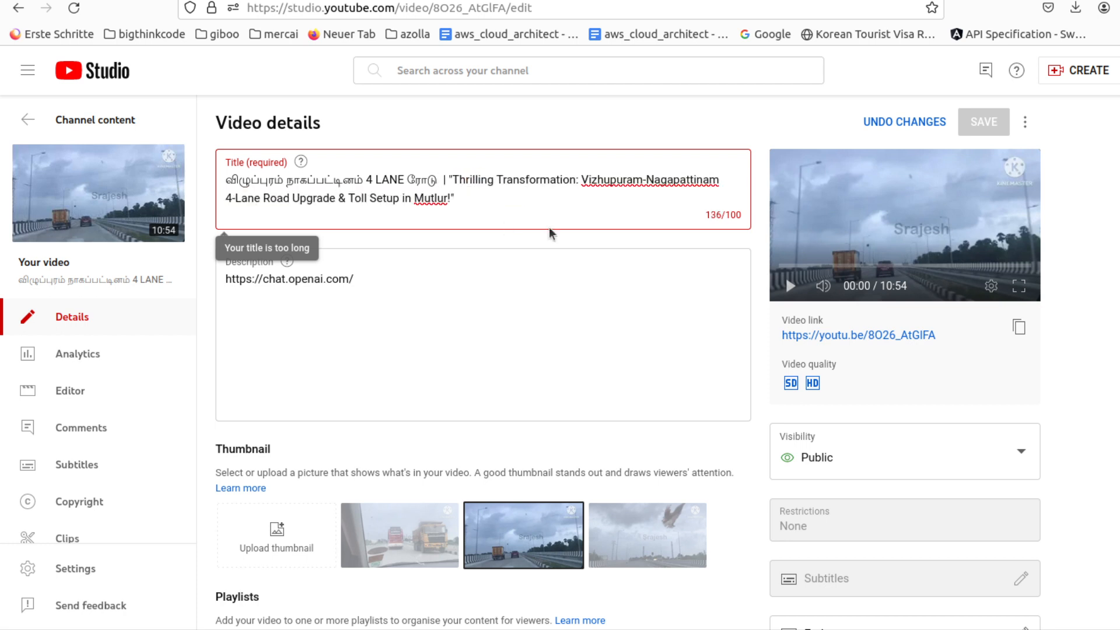
drag(457, 199, 450, 182)
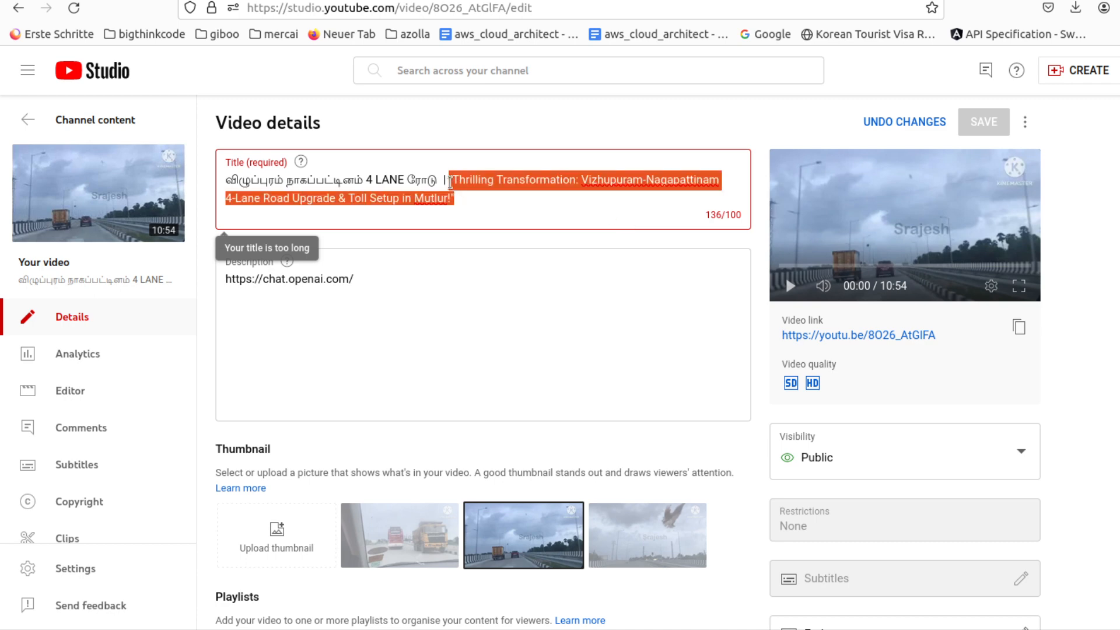
key(BackSpace)
Step: Switch back to ChatGPT, stop the running reply and send "title should be less than 100 charcters"
key(ctrl+Tab)
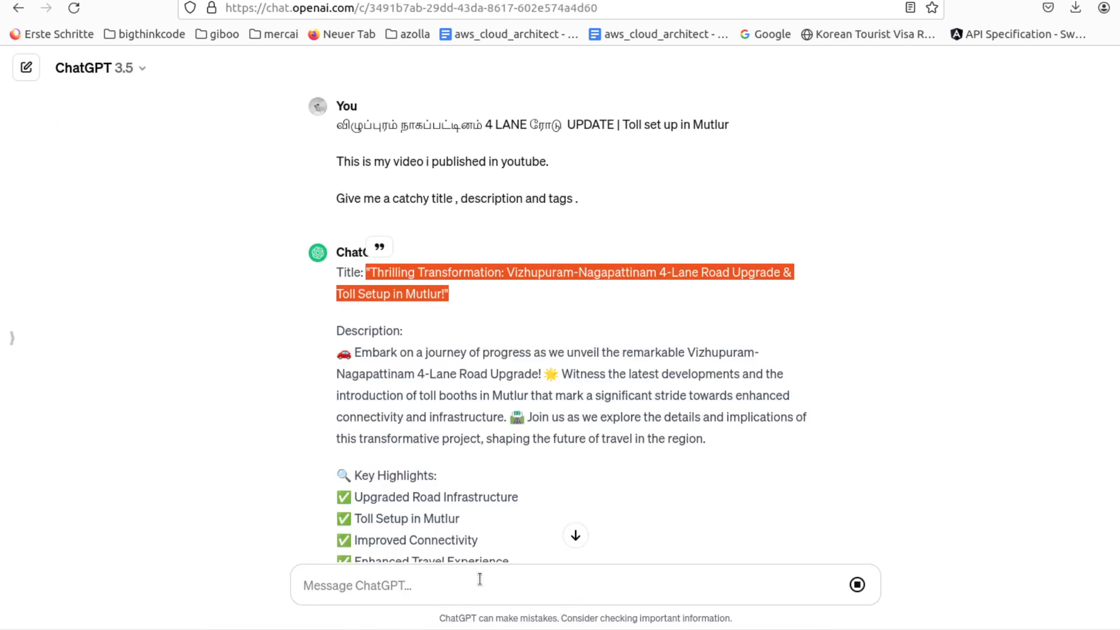
click(513, 583)
scroll(525, 467, down, 10)
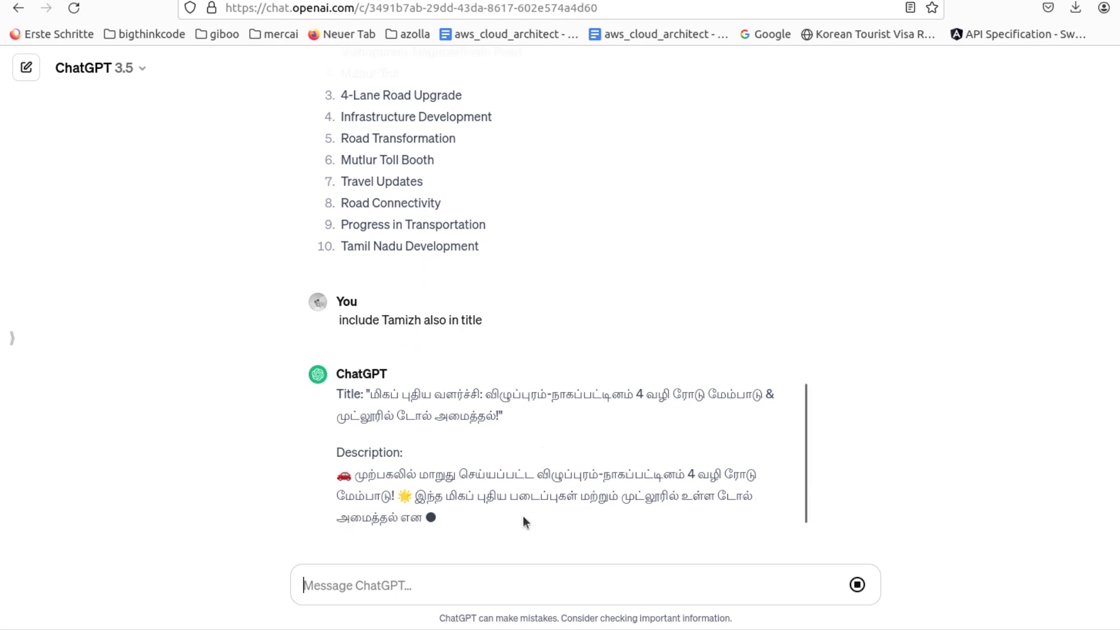
text(ti)
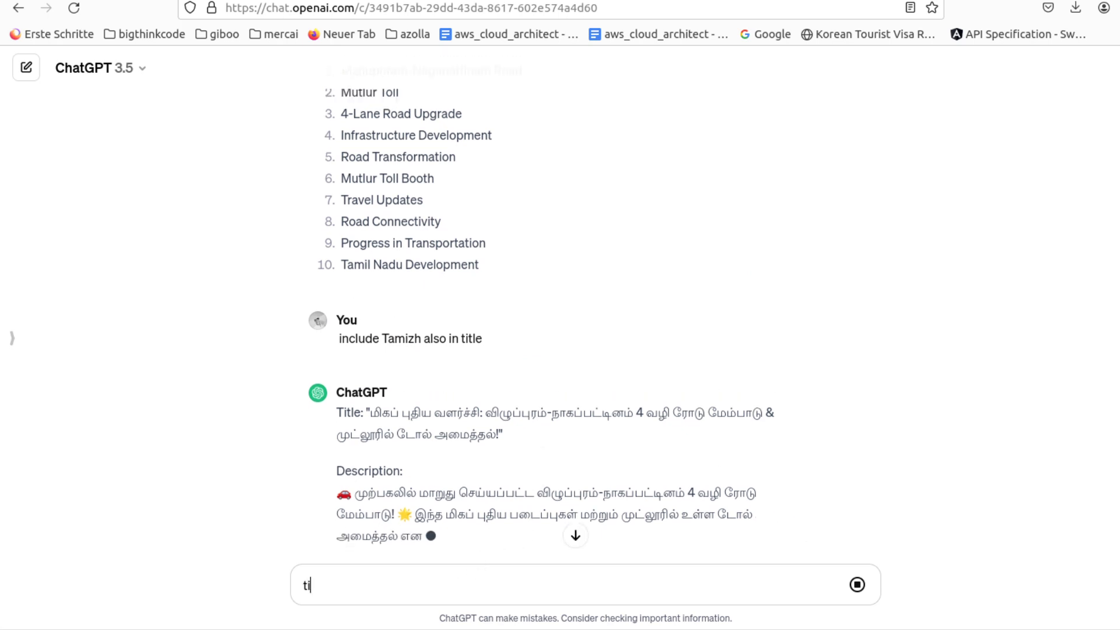
text(tle should be less than 100 charcters)
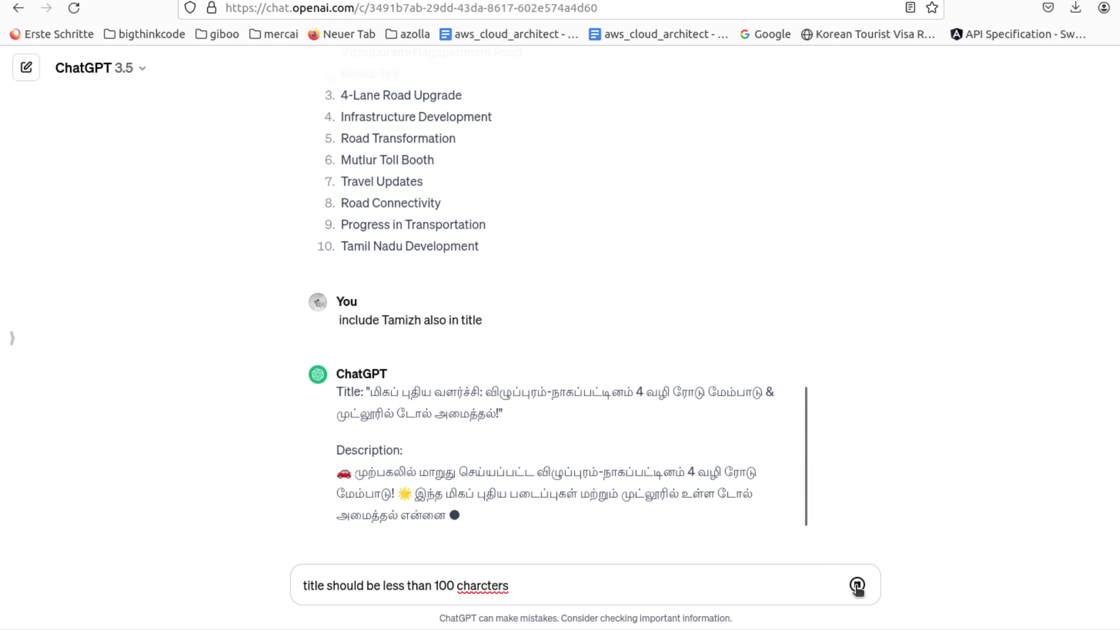
key(Return)
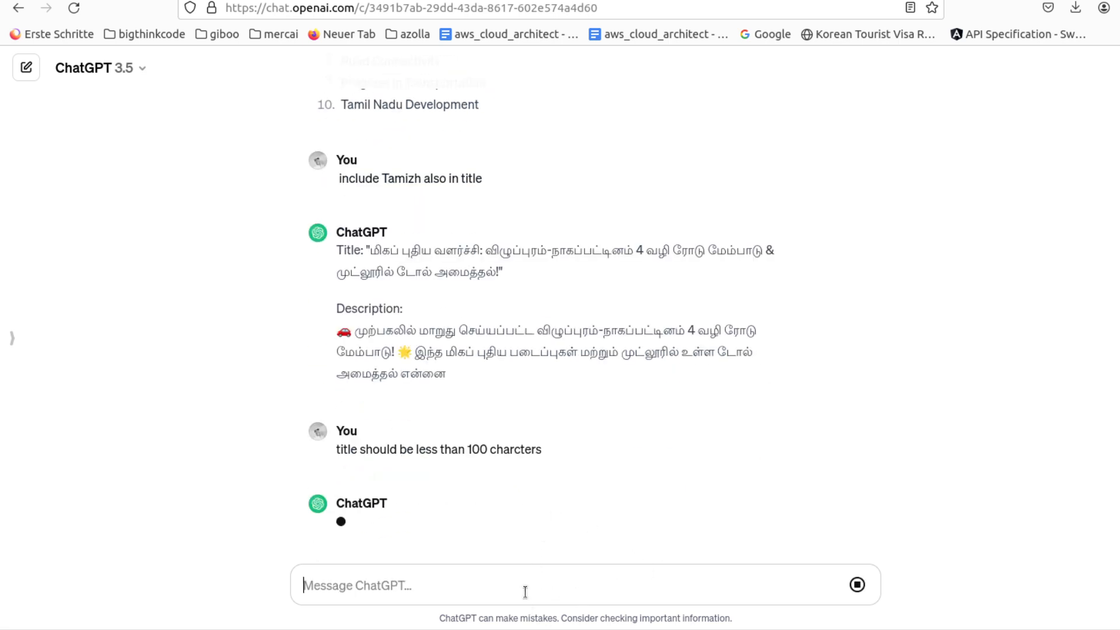
Step: Send ChatGPT the follow-up request "give the title in english"
text(gi)
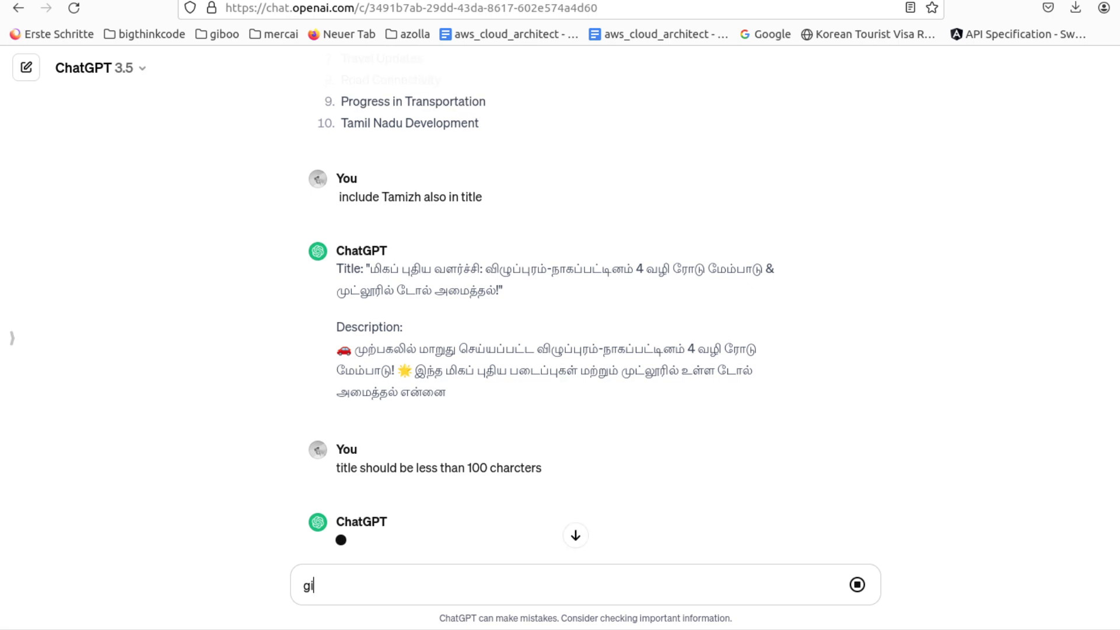
text(ve the title in english)
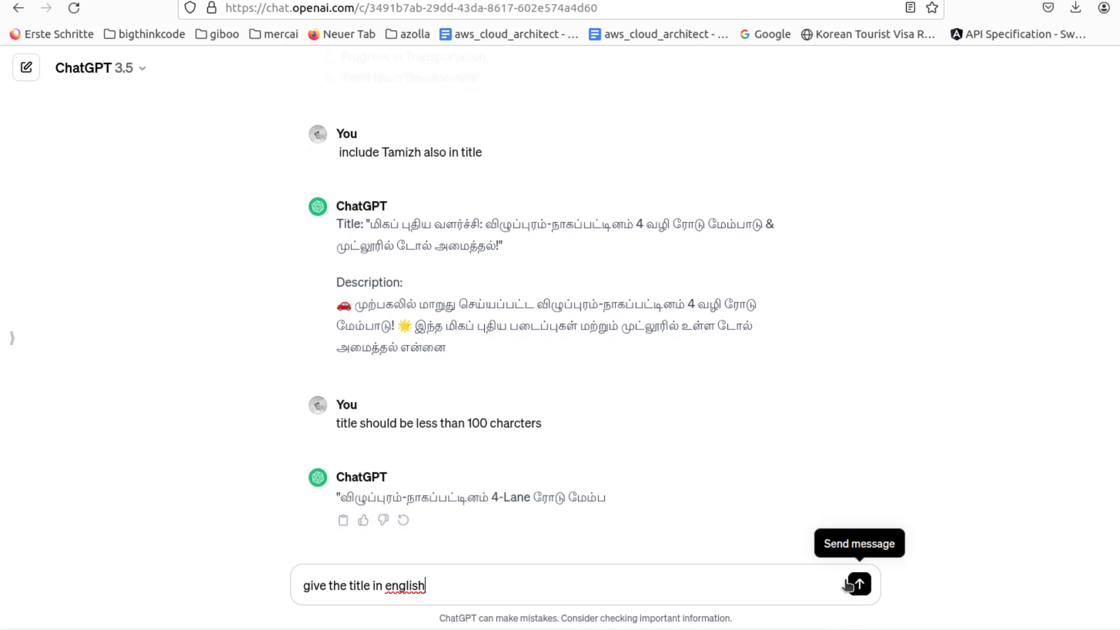
key(Return)
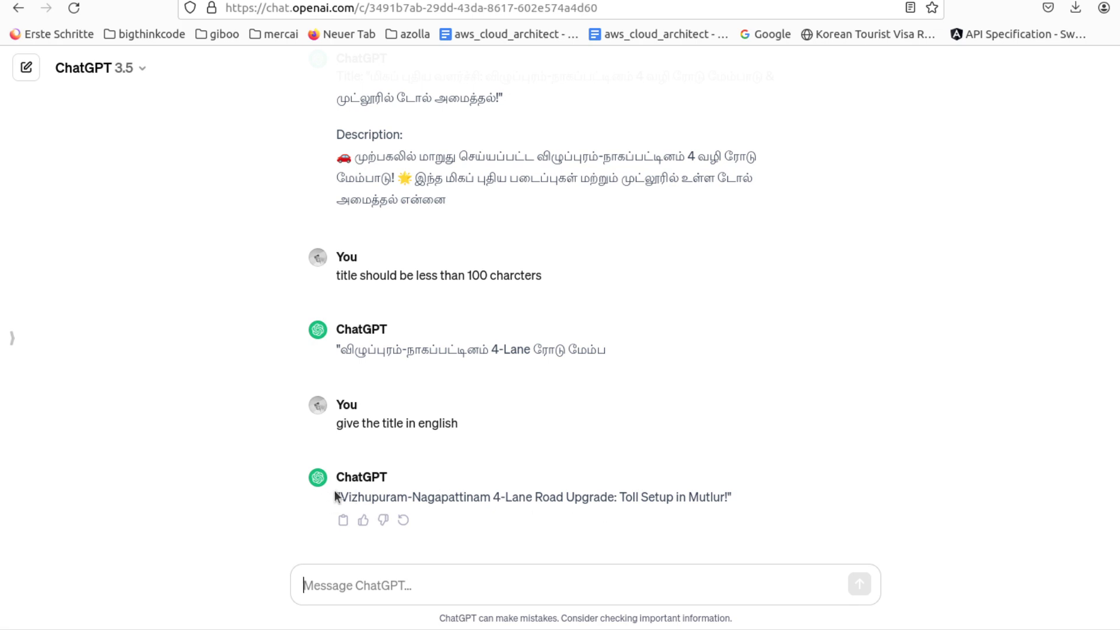
Step: Select the new English title in ChatGPT's reply, switch to YouTube Studio and delete the trailing "|" from the video title
drag(335, 496, 744, 502)
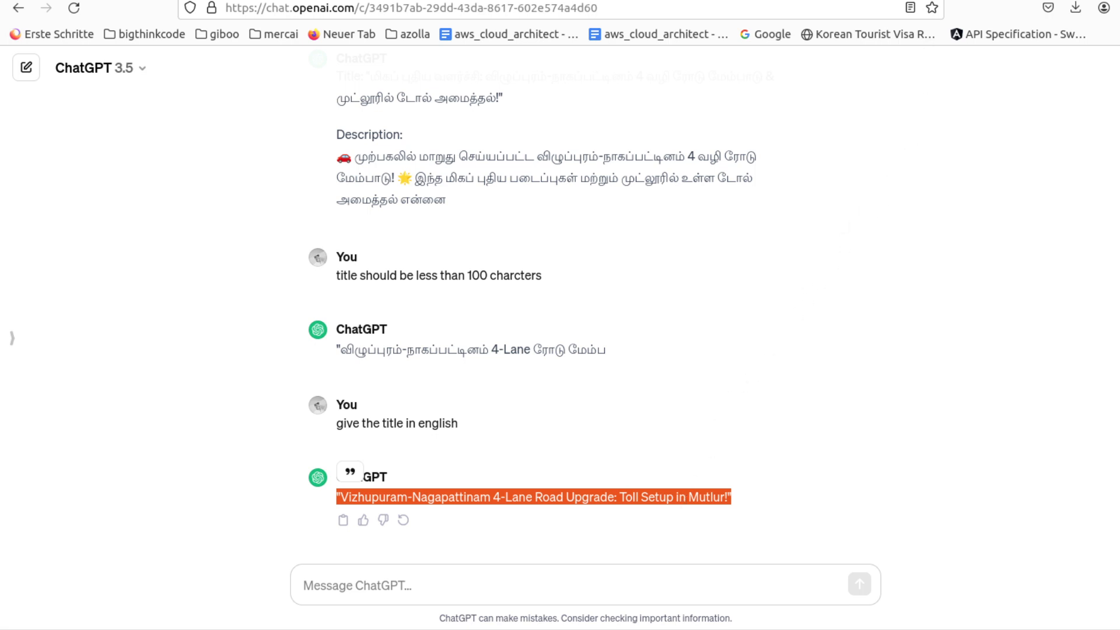
key(ctrl+Tab)
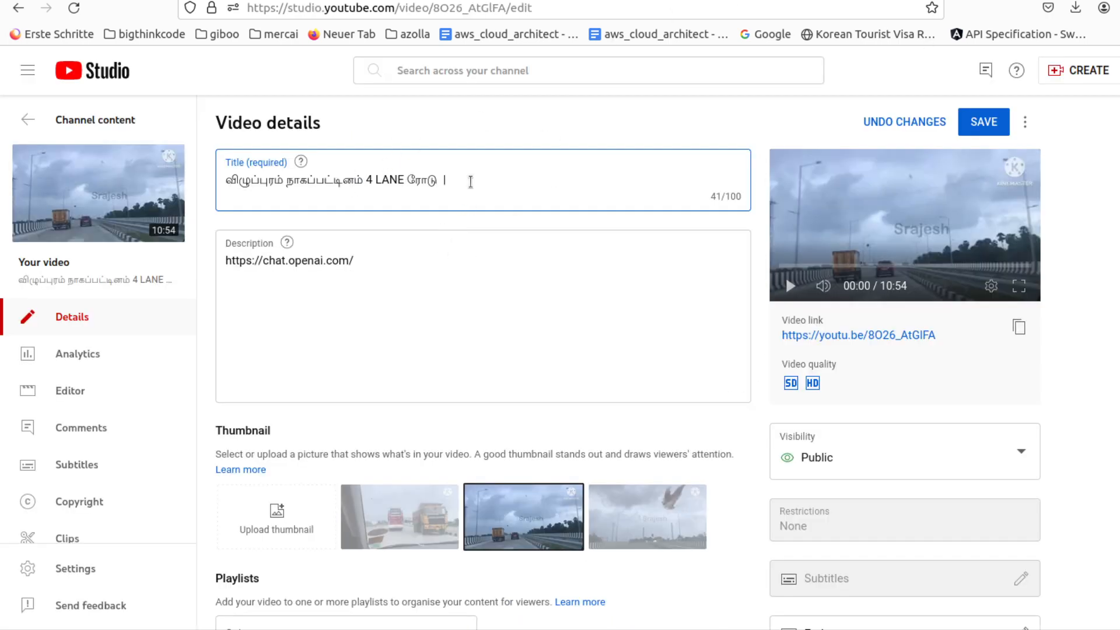
key(BackSpace)
Step: Switch to ChatGPT and copy the English description from its first reply, from "Embark on a journey" through the hashtag #TravelTransformed
key(ctrl+shift+Tab)
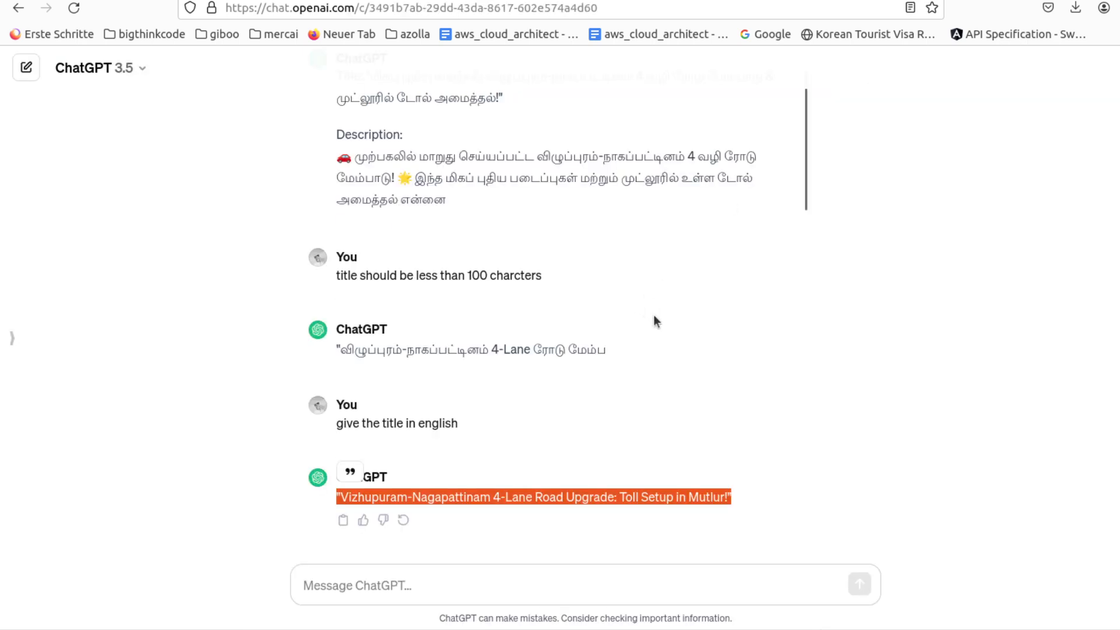
scroll(654, 313, up, 10)
scroll(370, 265, up, 3)
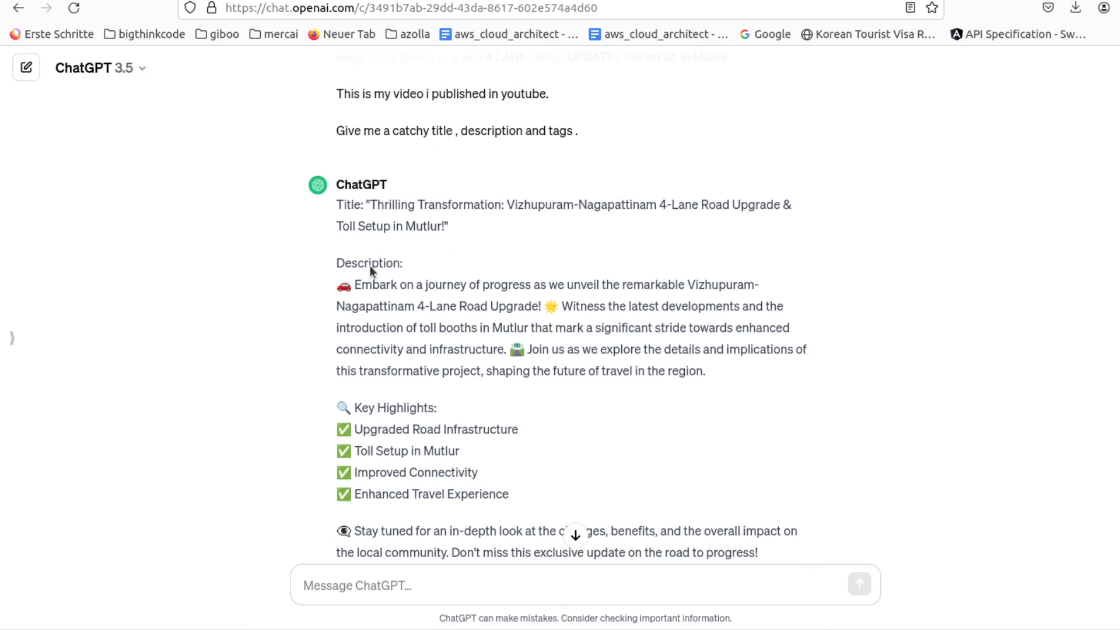
drag(335, 287, 678, 336)
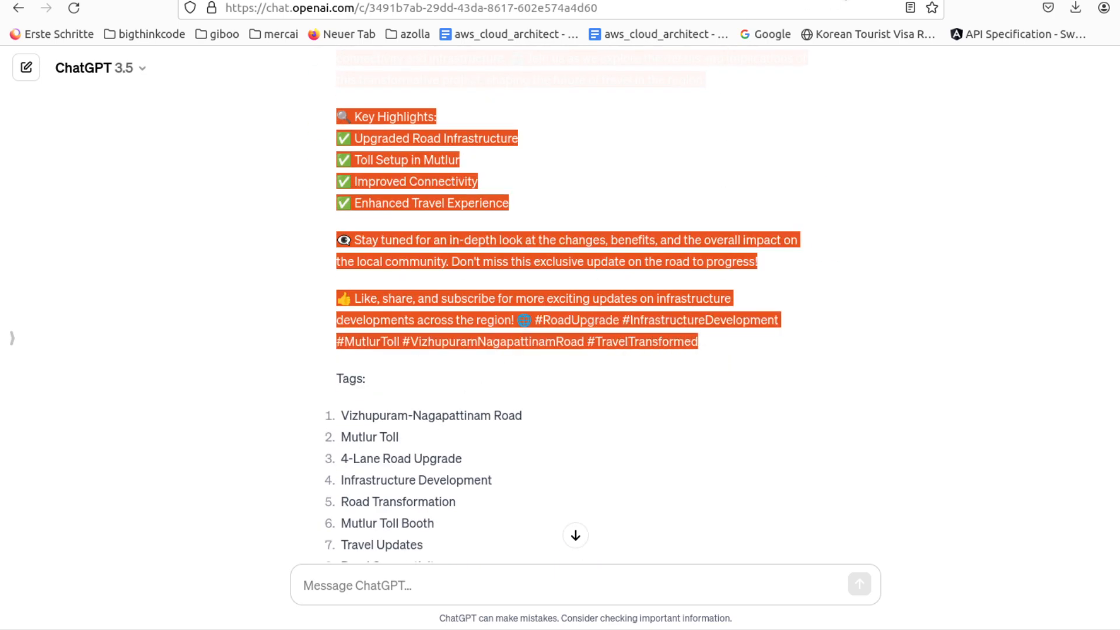
click(810, 0)
click(318, 304)
key(Return)
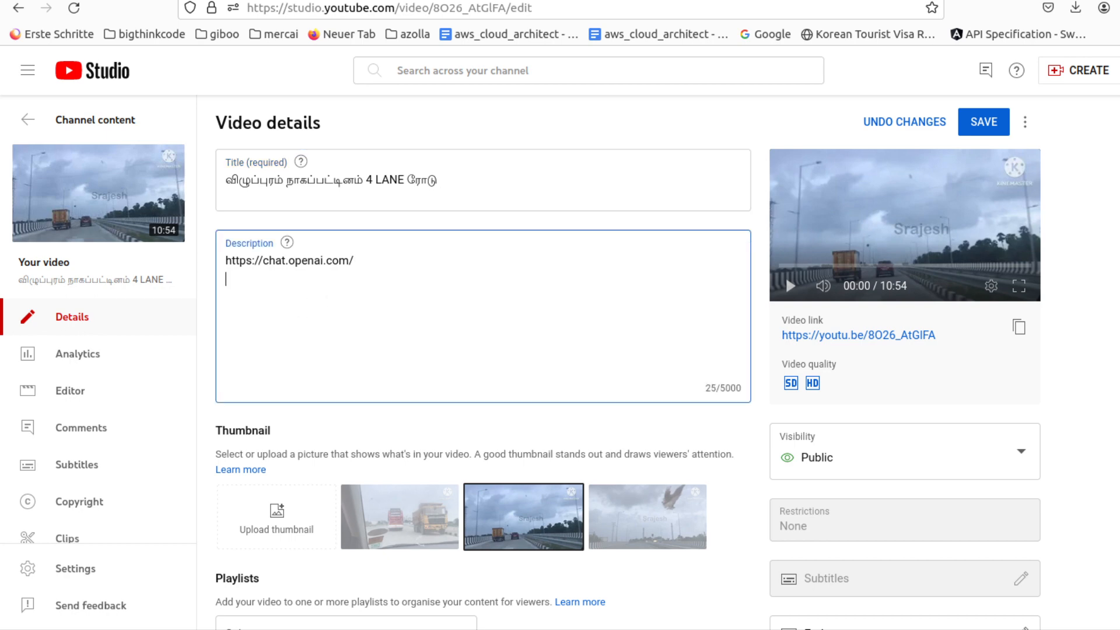
key(Return)
text(🚗 Embark on a journey of progress as we unveil the remarkable Vizhupuram-Nagapattinam 4-Lane Road Upgrade! 🌟 Witness the latest developments and the introduction of toll booths in Mutlur that mark a significant stride towards enhanced connectivity and infrastructure. 🛣 Join us as we explore the details and implications of this transformative project, shaping the future of travel in the region.  🔍 Key Highlights: ✅ Upgraded Road Infrastructure ✅ Toll Setup in Mutlur ✅ Improved Connectivity ✅ Enhanced Travel Experience  👀 Stay tuned for an in-depth look at the changes, benefits, and the overall impact on the local community. Don't miss this exclusive update on the road to progress!  👍 Like, share, and subscribe for more exciting updates on infrastructure developments across the region! 🌐 #RoadUpgrade #InfrastructureDevelopment #MutlurToll #VizhupuramNagapattinamRoad #TravelTransformed)
scroll(641, 379, down, 4)
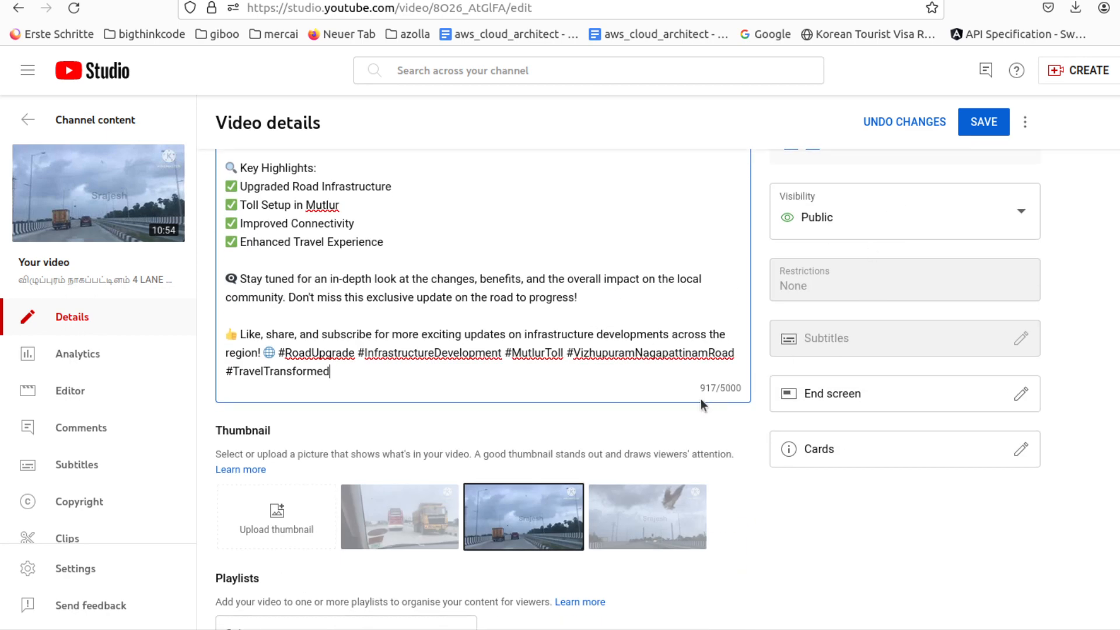
Step: Go back to the ChatGPT conversation and send the follow-up request "give me the tags comma separated"
key(ctrl+a)
key(alt+Tab)
scroll(624, 292, down, 5)
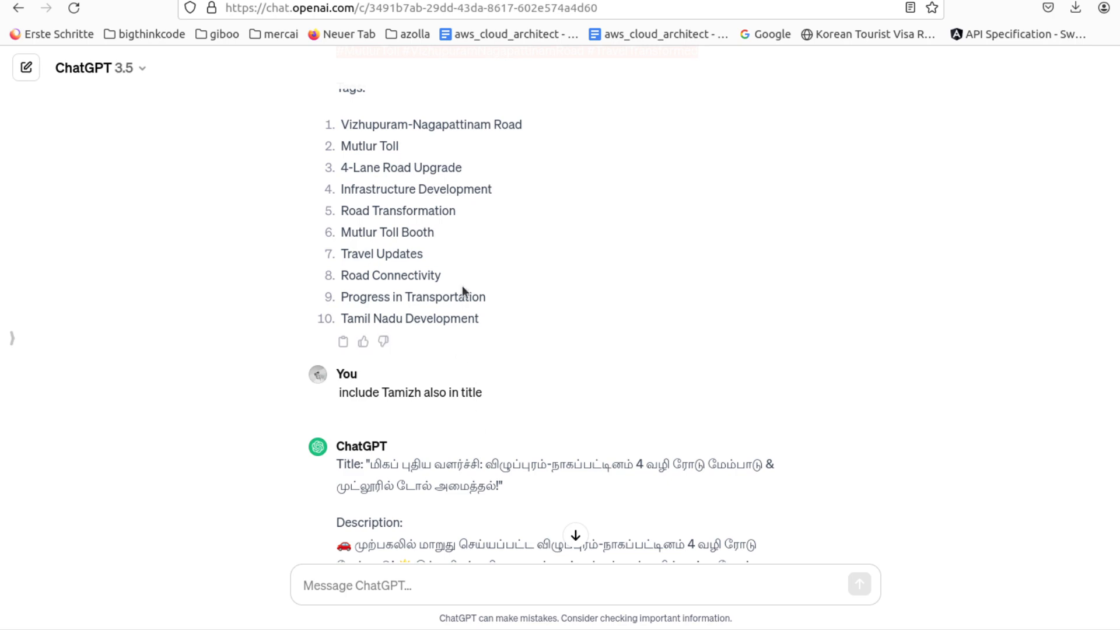
scroll(461, 285, up, 5)
scroll(461, 285, up, 4)
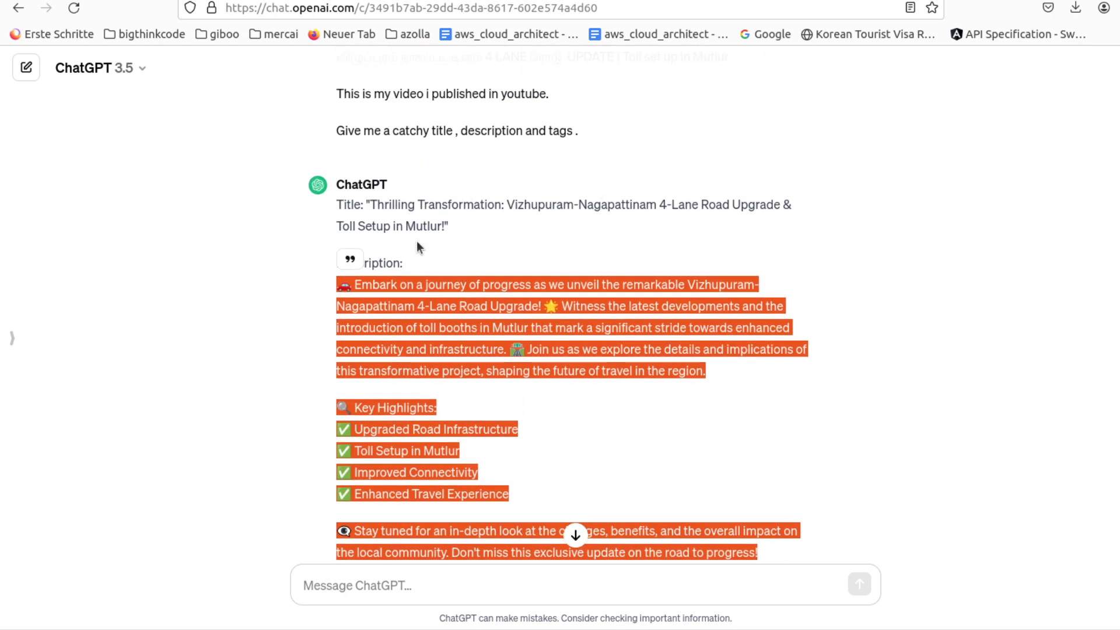
scroll(648, 311, down, 6)
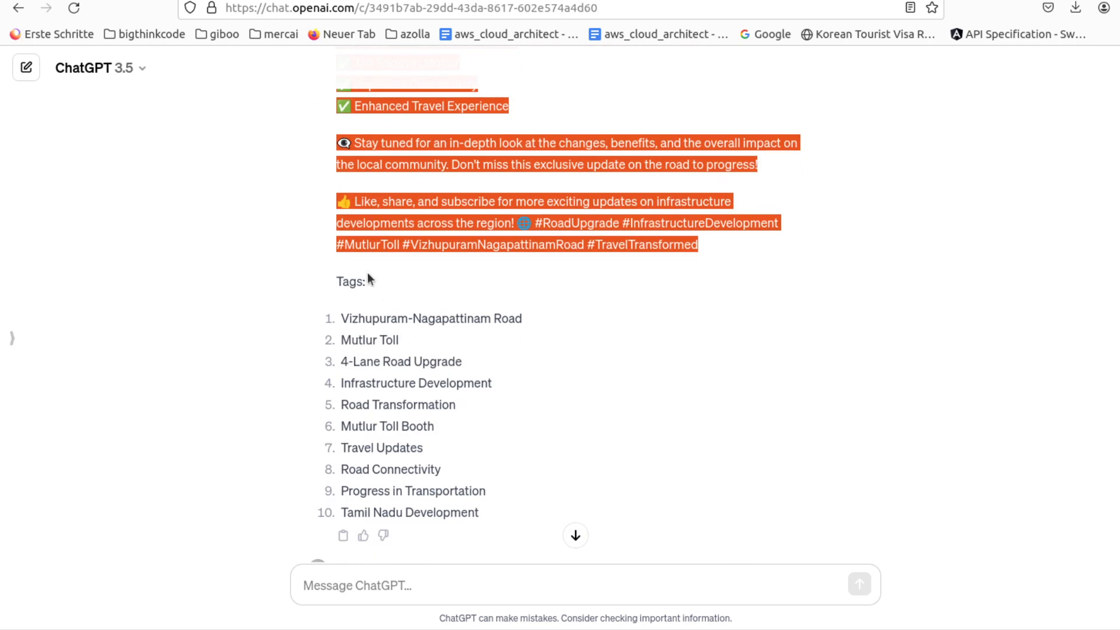
scroll(368, 279, down, 3)
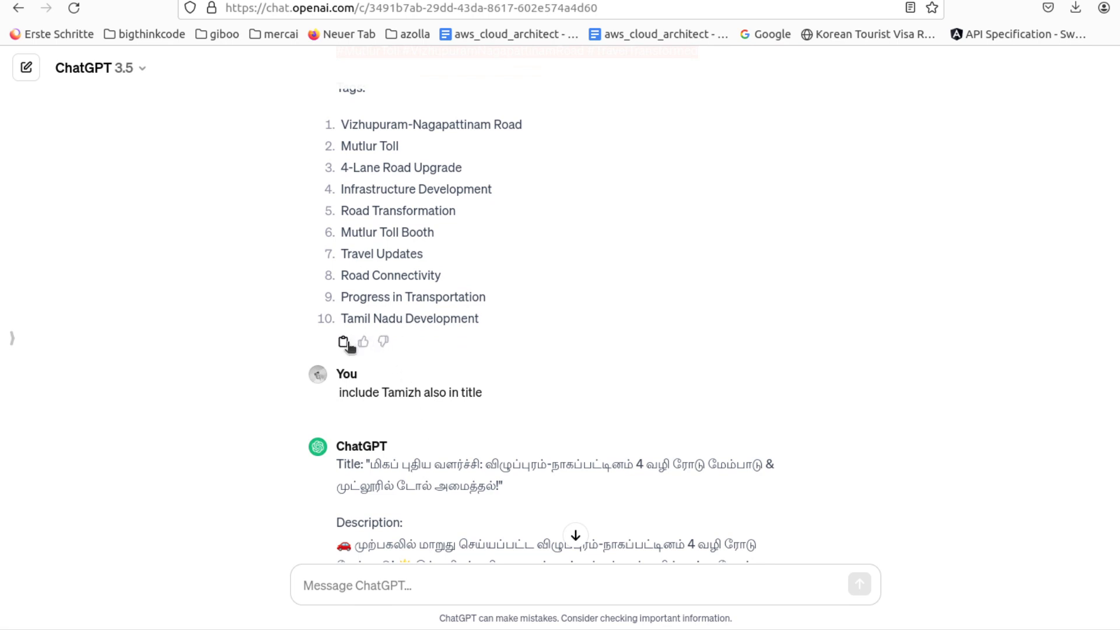
scroll(648, 509, down, 6)
click(445, 582)
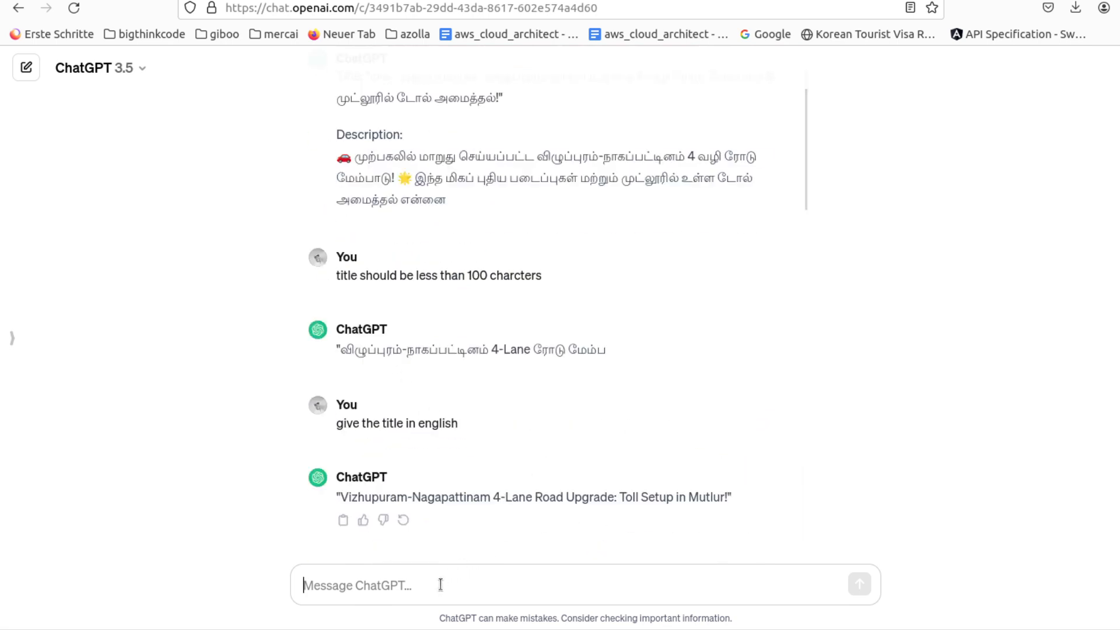
text(give me the ta)
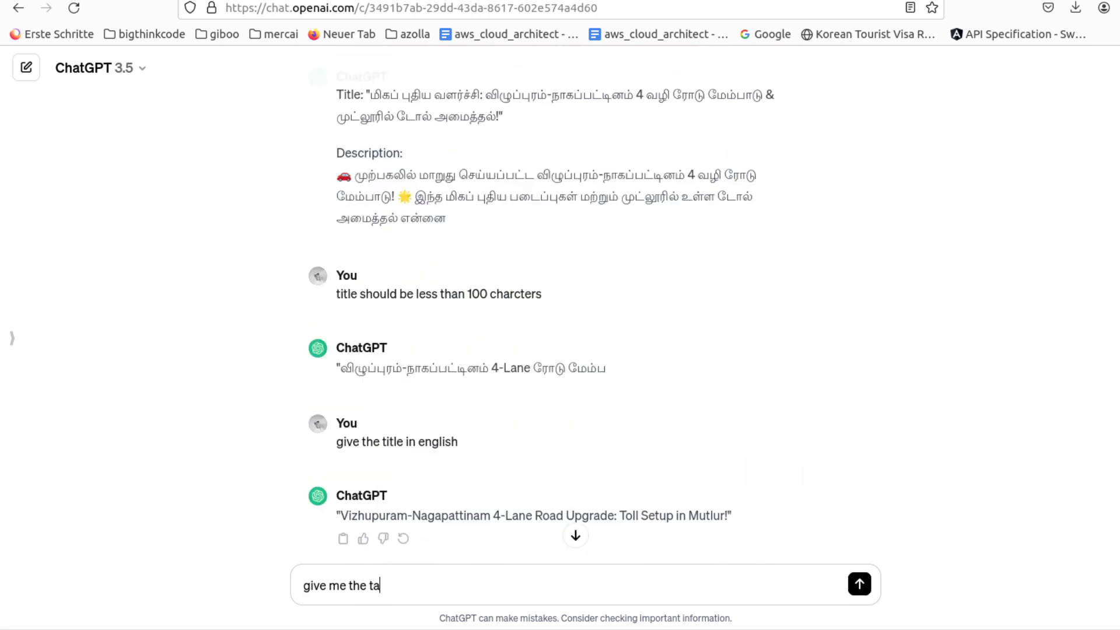
text(gs comma separated)
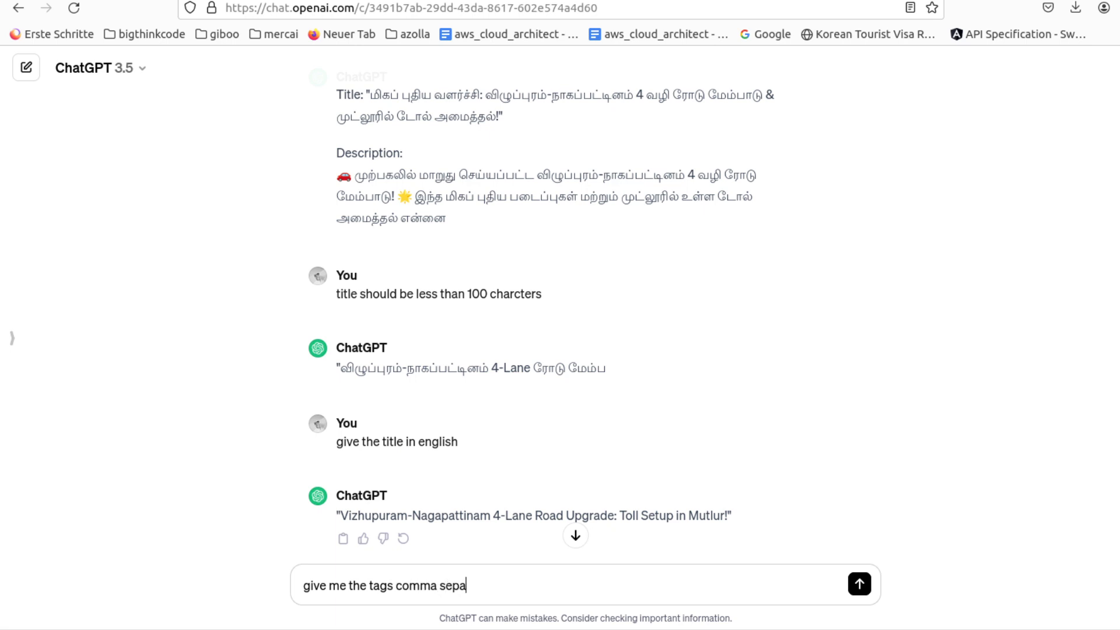
key(Return)
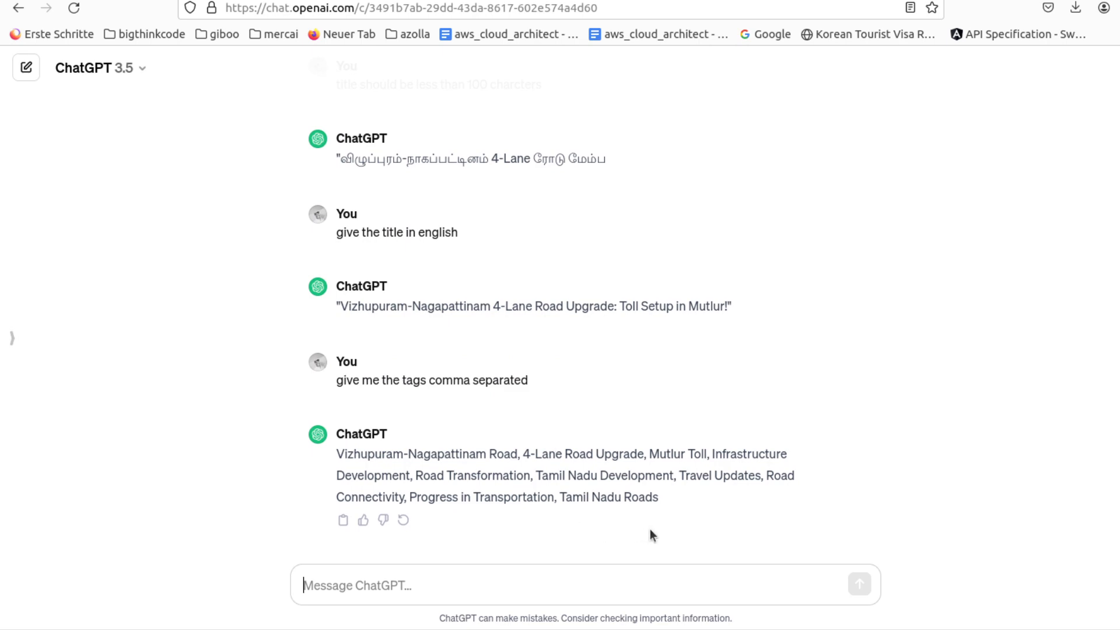
Step: Copy the whole comma-separated tag list from ChatGPT's latest reply and switch to YouTube Studio
drag(667, 499, 334, 455)
key(ctrl+c)
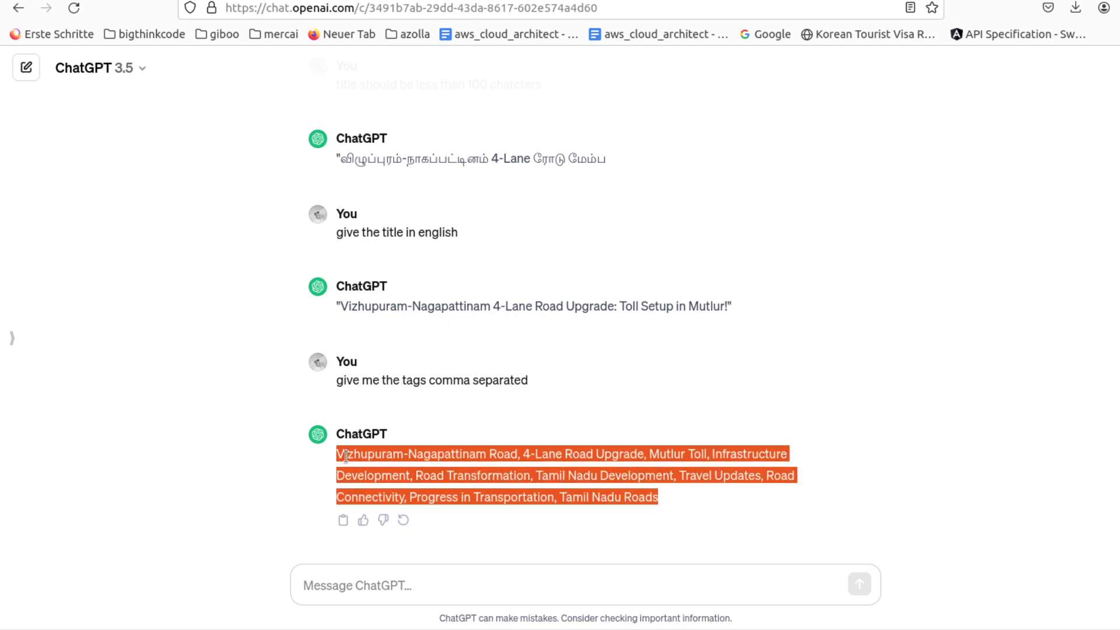
key(ctrl+Tab)
Step: Reveal the additional video settings and paste the copied comma-separated list as the video's tags
scroll(651, 435, down, 8)
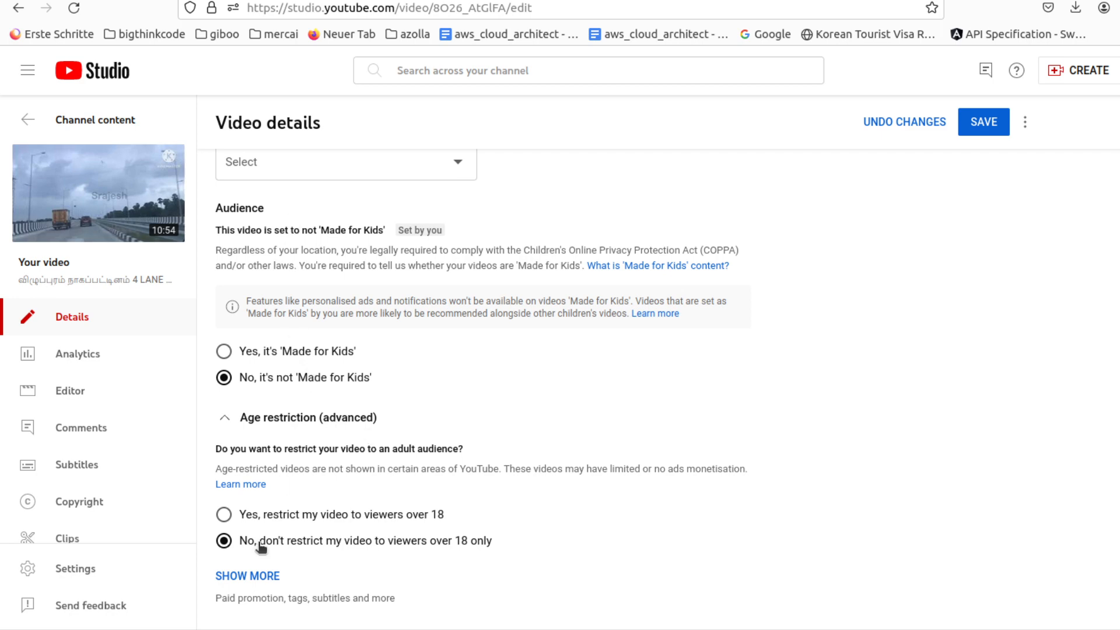
click(251, 577)
scroll(352, 390, up, 2)
scroll(351, 390, up, 2)
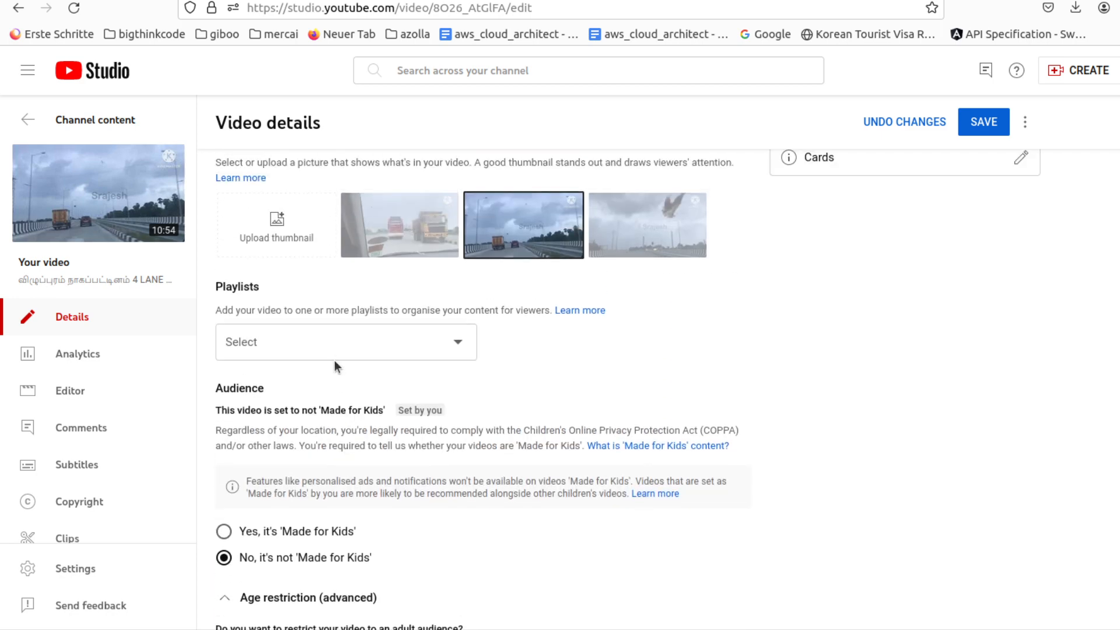
scroll(350, 408, down, 10)
scroll(355, 460, down, 5)
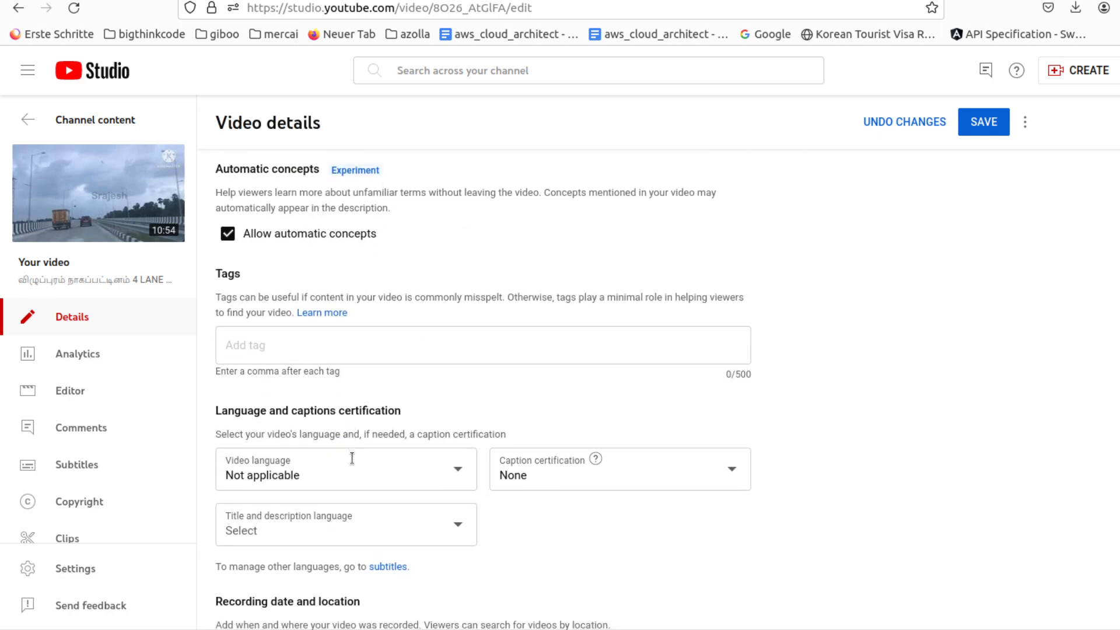
click(334, 306)
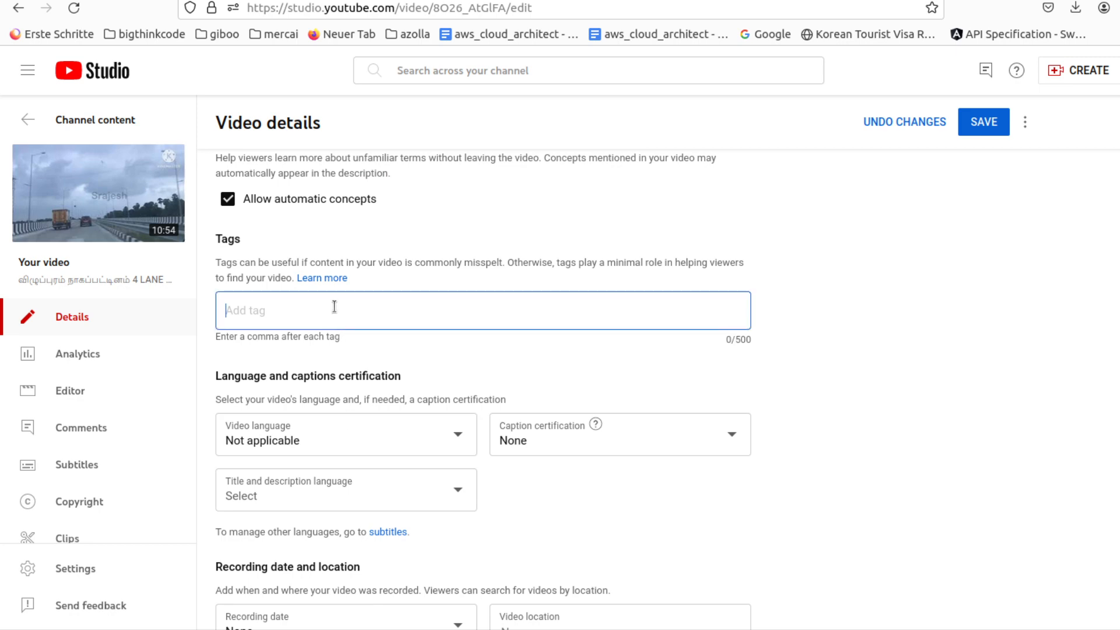
key(ctrl+v)
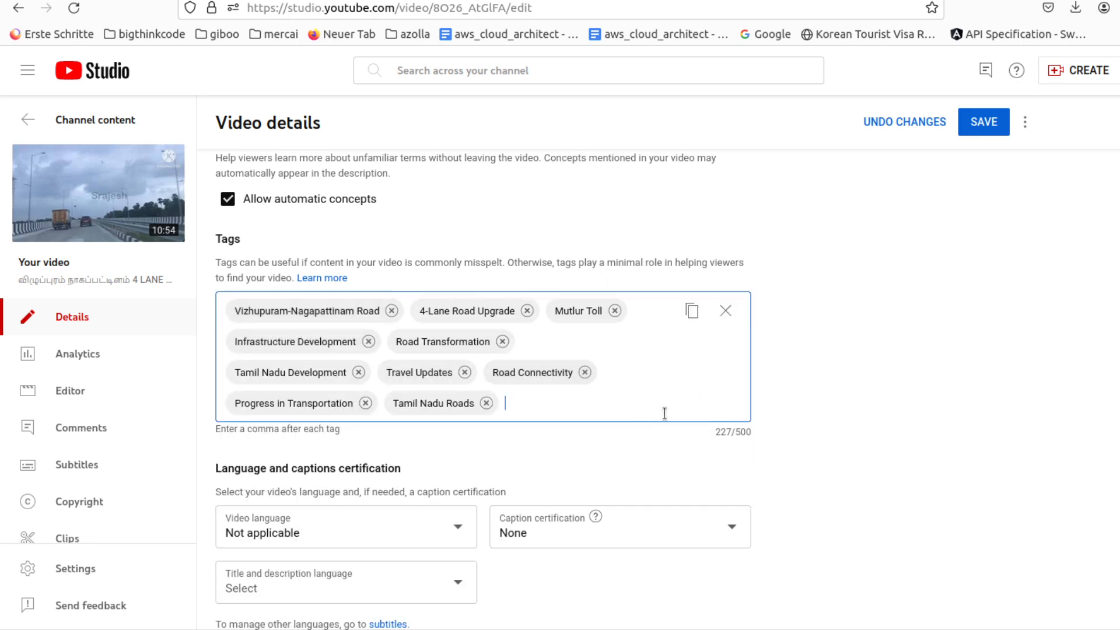
Step: Review the video's title and the full pasted description, including the key highlights and hashtags
scroll(892, 417, down, 1)
scroll(894, 418, up, 7)
scroll(891, 411, up, 12)
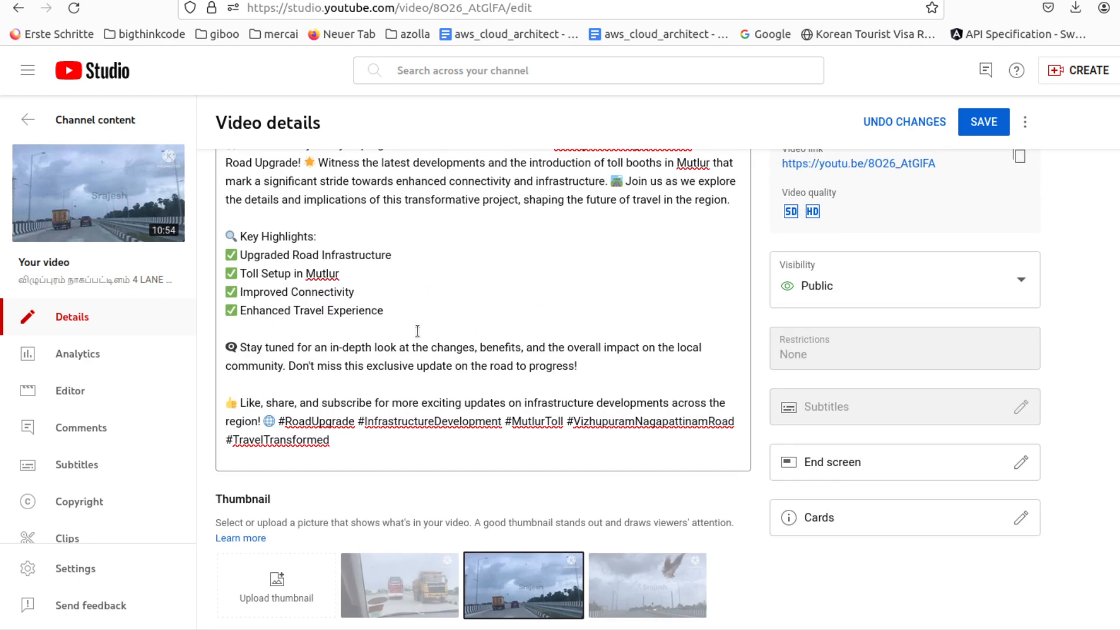
scroll(319, 333, up, 3)
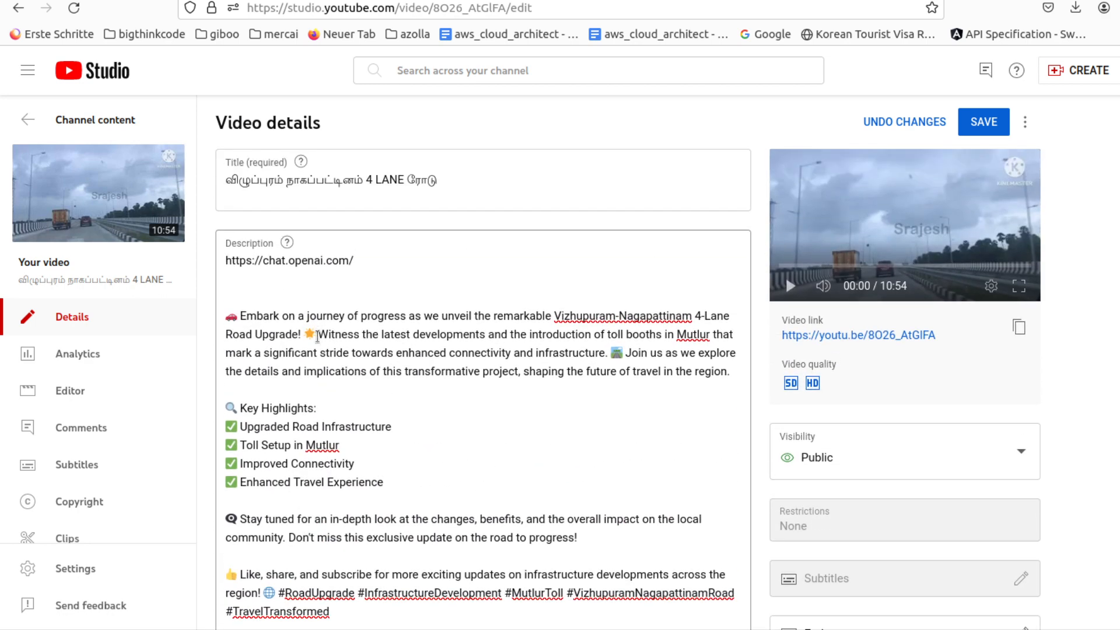
scroll(816, 455, down, 1)
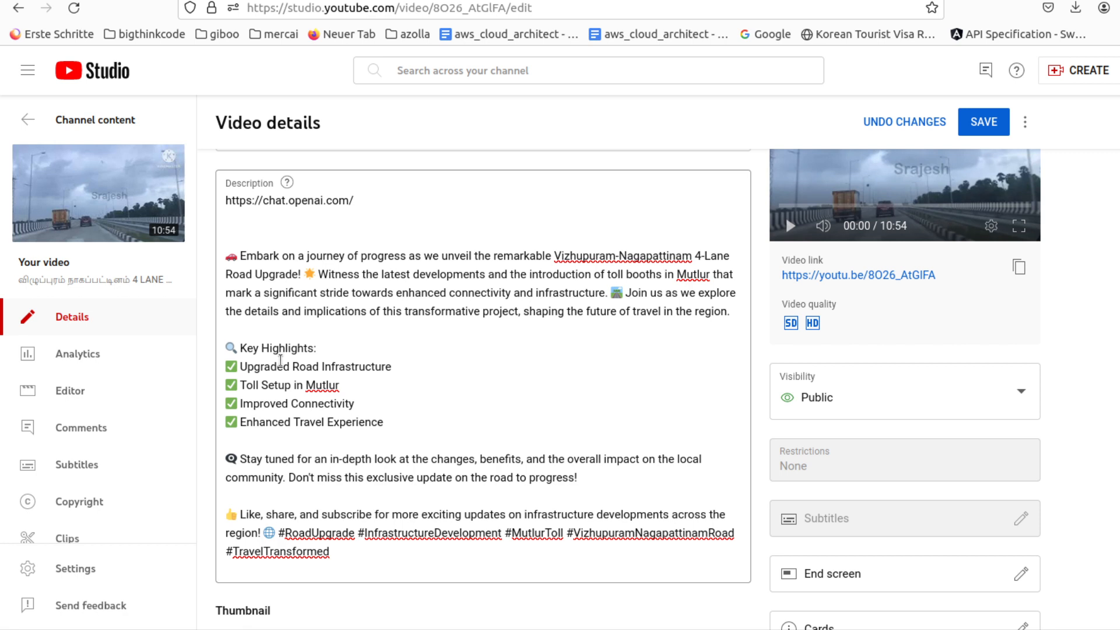
scroll(537, 426, down, 2)
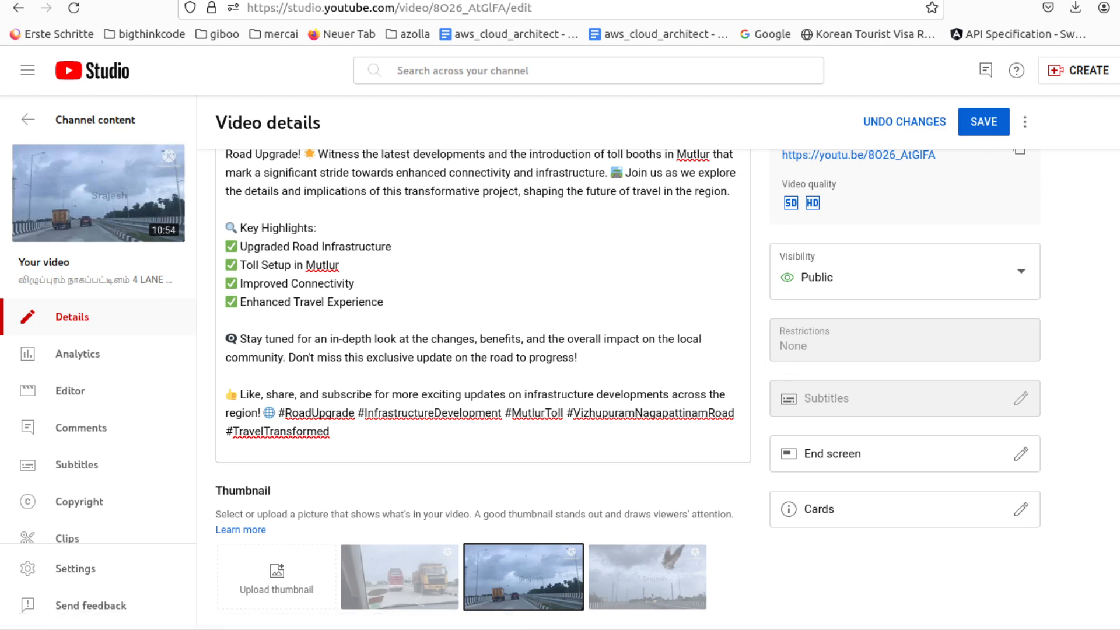
Step: Open bard.google.com in a new browser tab and dismiss the Google Workspace introduction
key(ctrl+Tab)
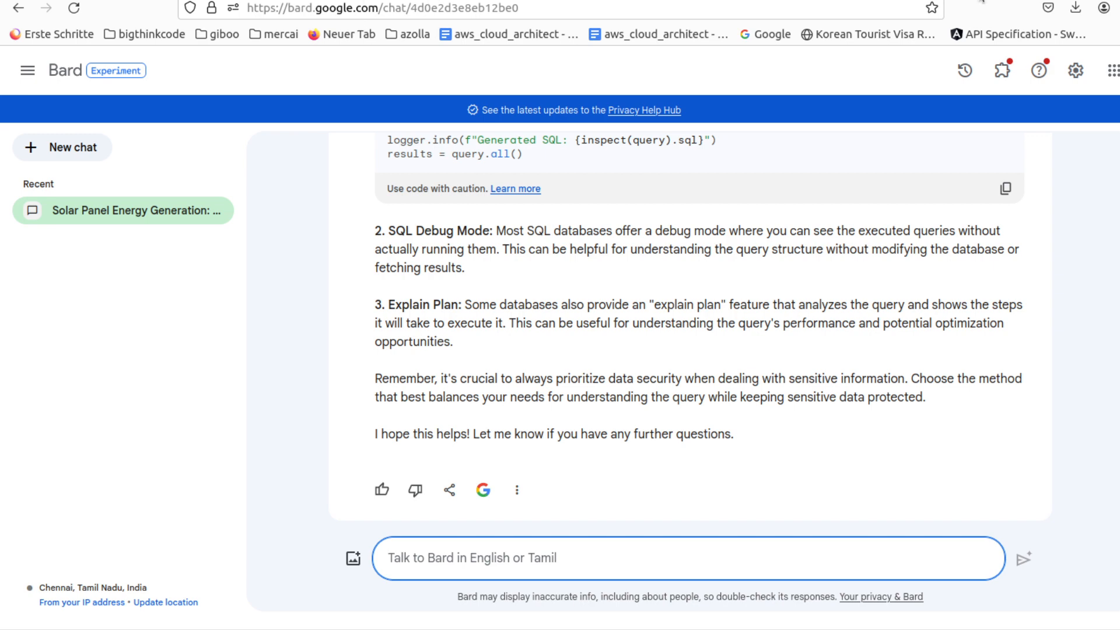
key(ctrl+t)
text(ba)
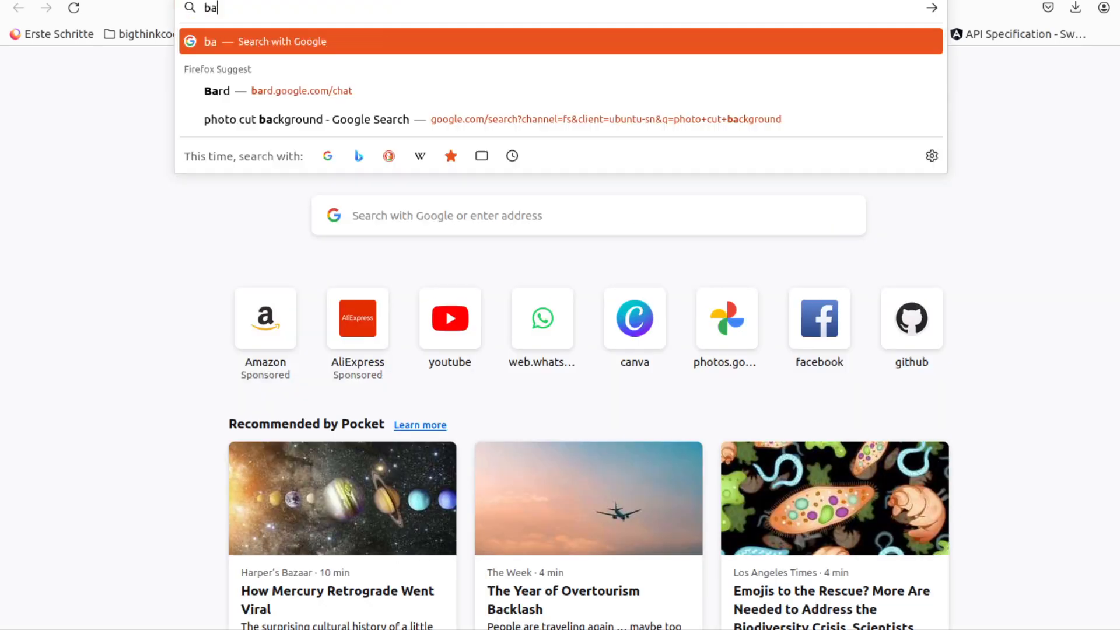
text(rd.gogle.com)
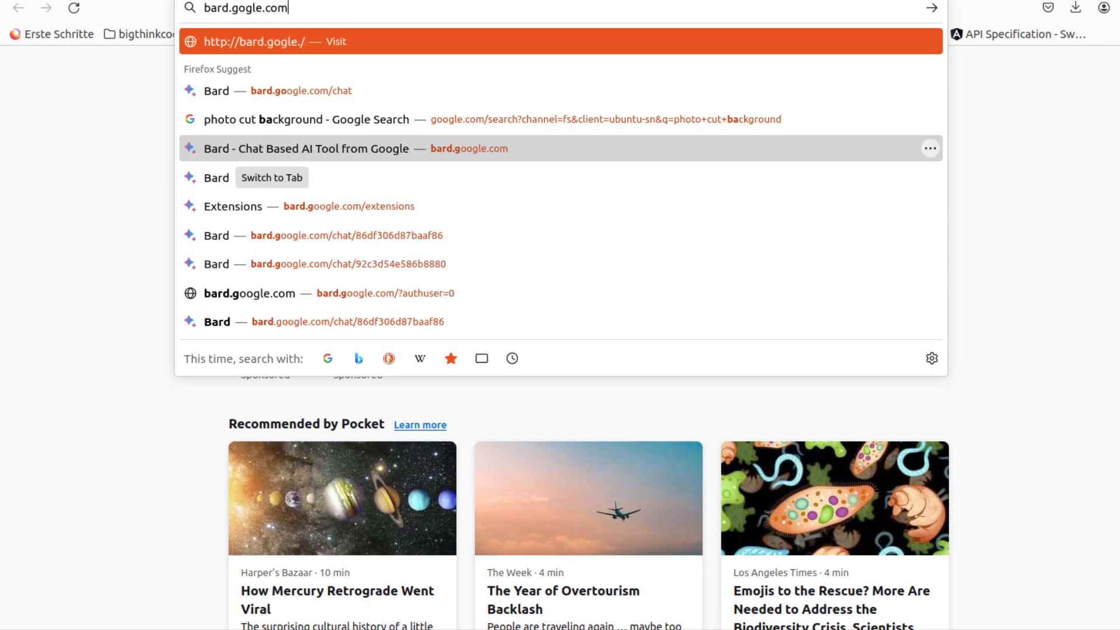
key(Return)
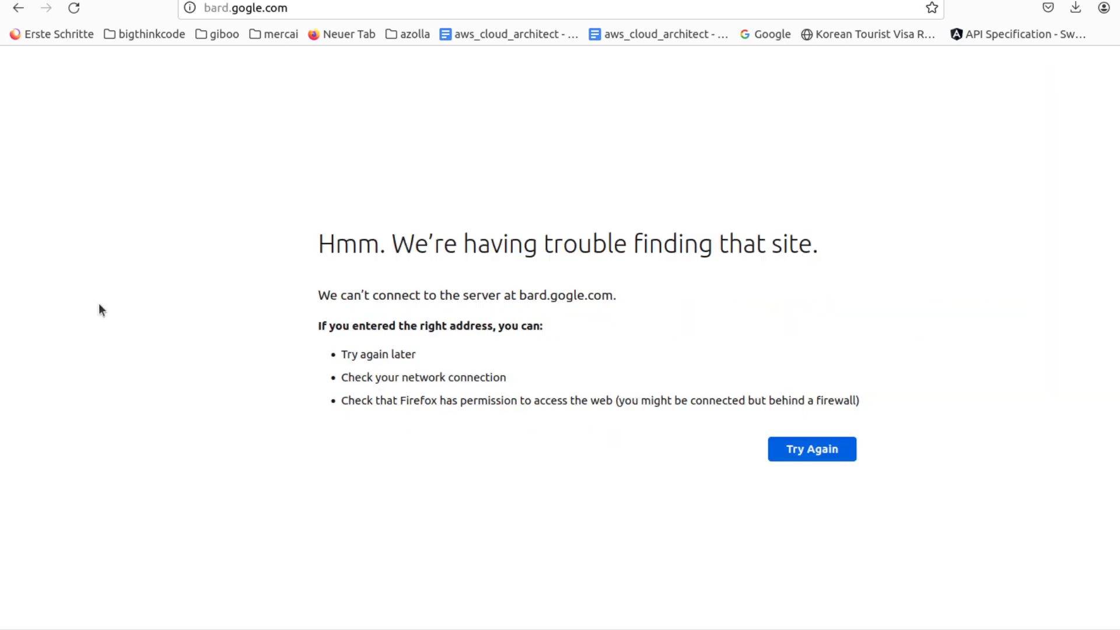
click(243, 8)
click(246, 7)
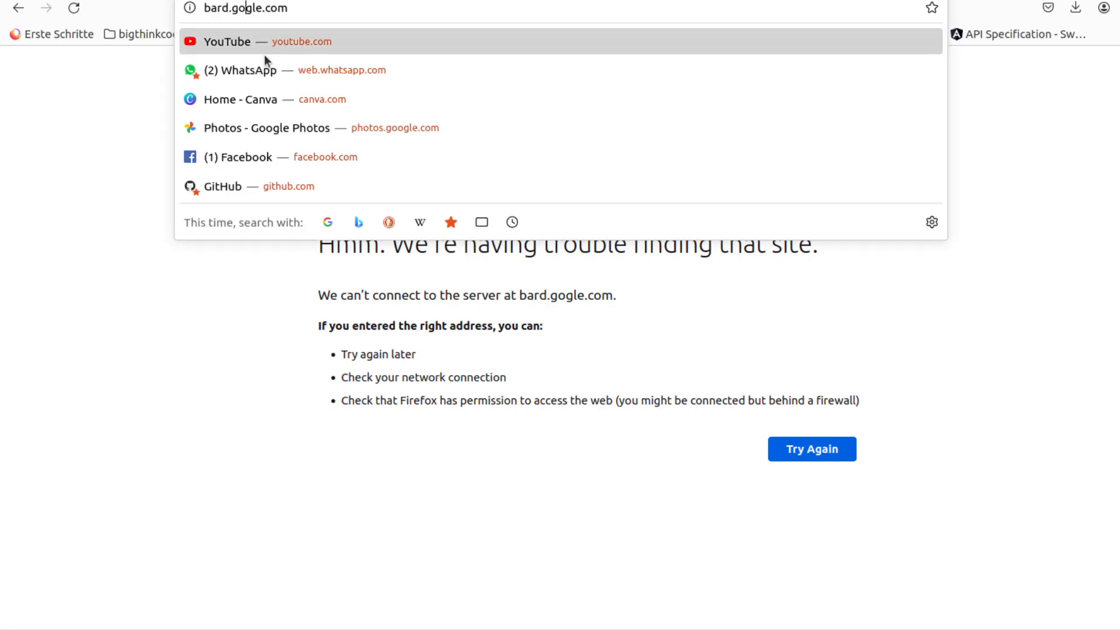
text(o)
key(Return)
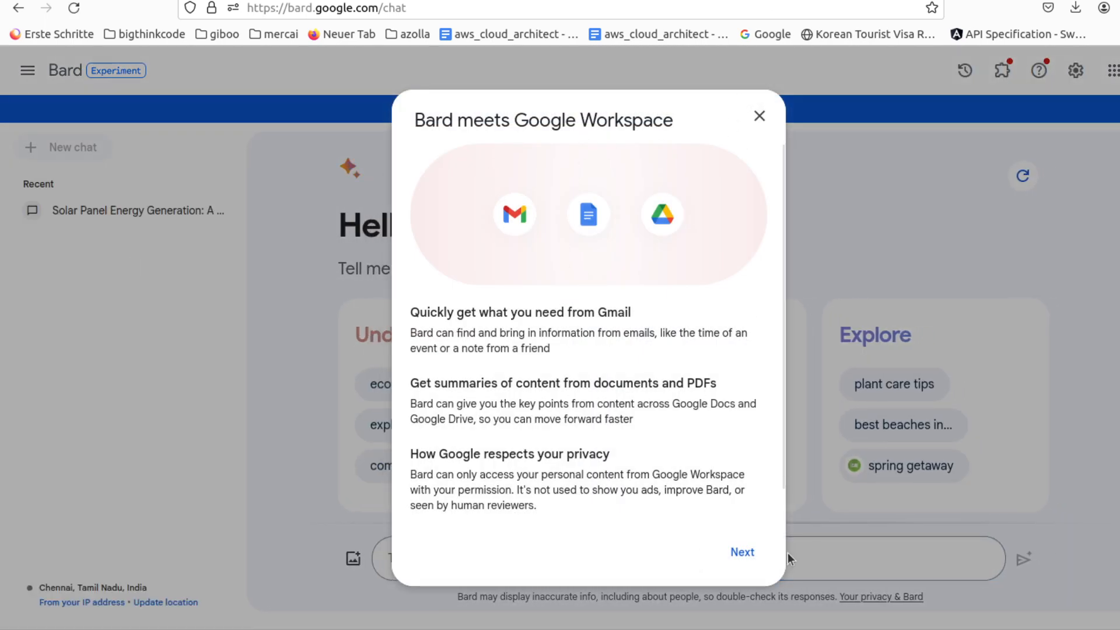
click(742, 552)
click(759, 116)
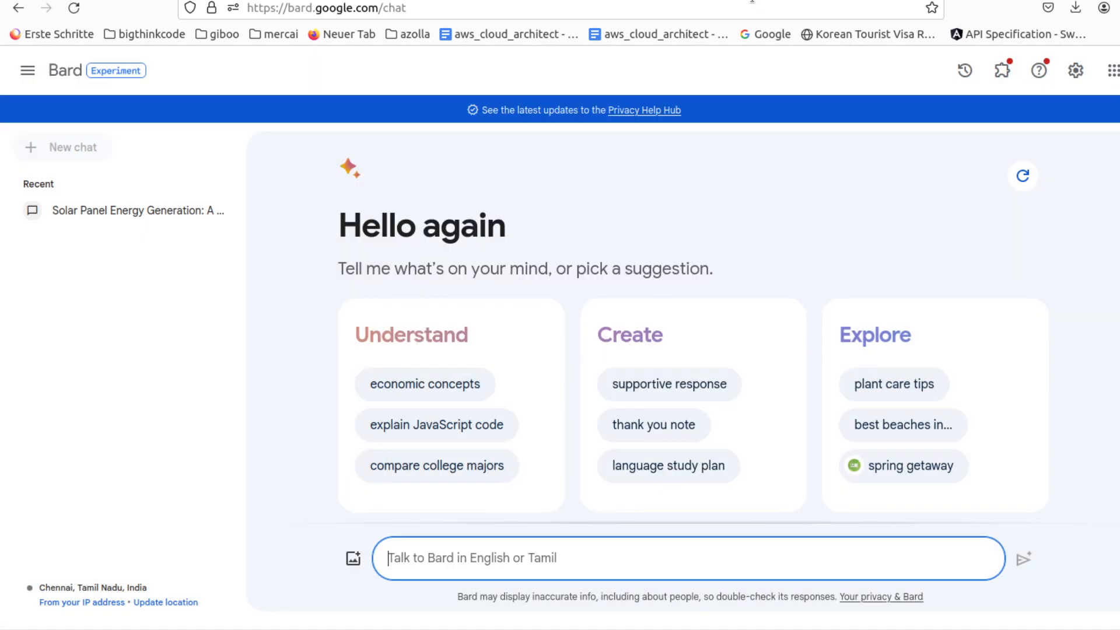
Step: Copy the original prompt requesting a catchy title, description and tags from the ChatGPT conversation, and return to the new Bard chat
key(alt+Left)
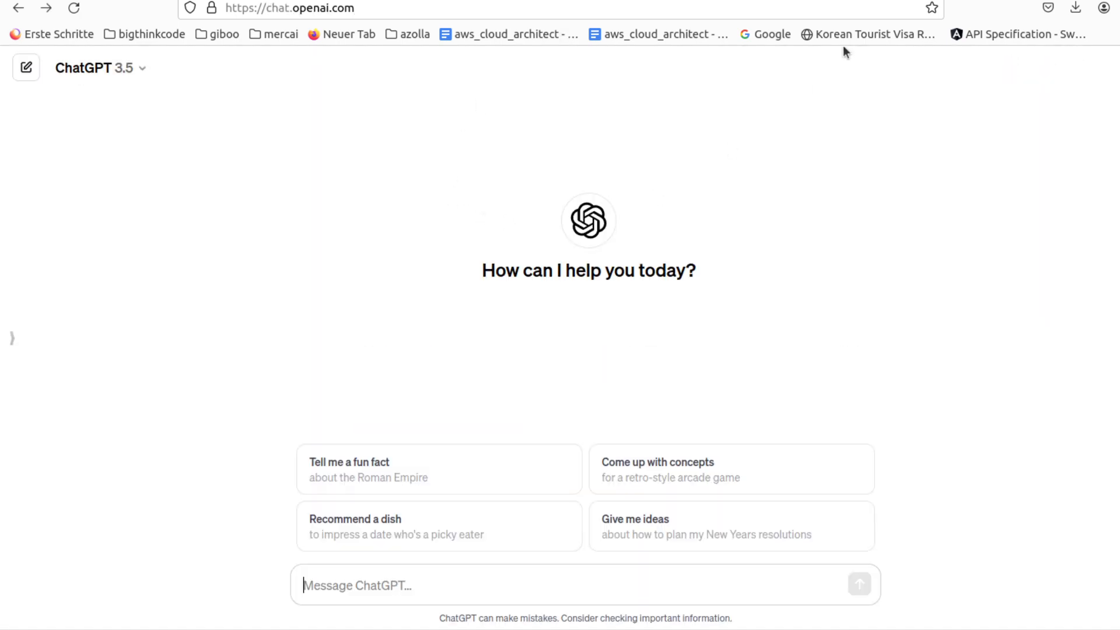
scroll(602, 296, down, 10)
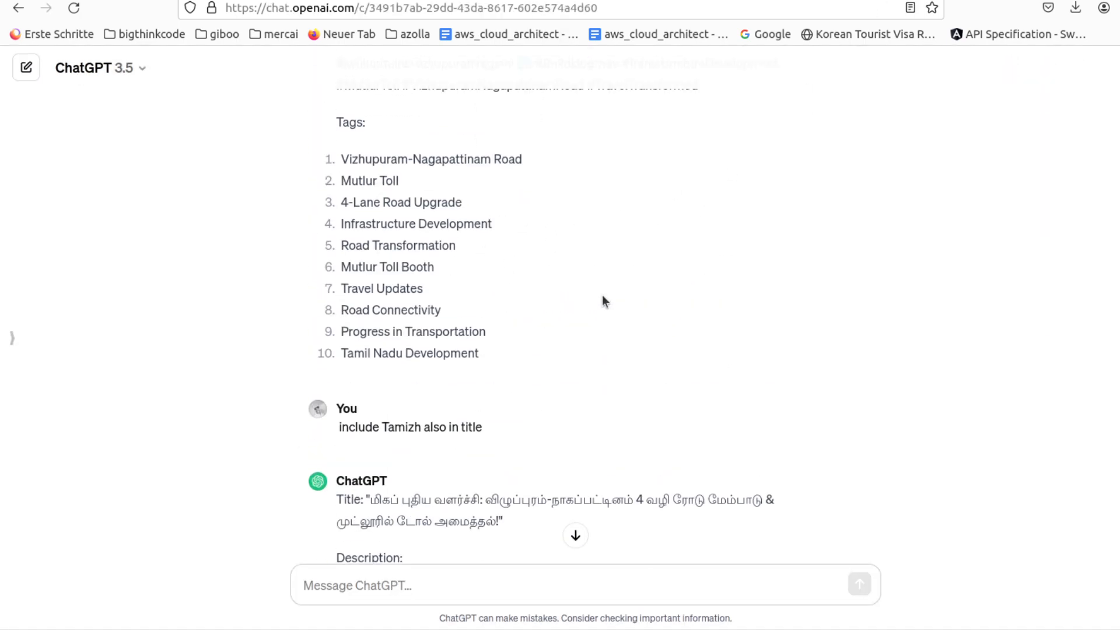
scroll(602, 296, up, 3)
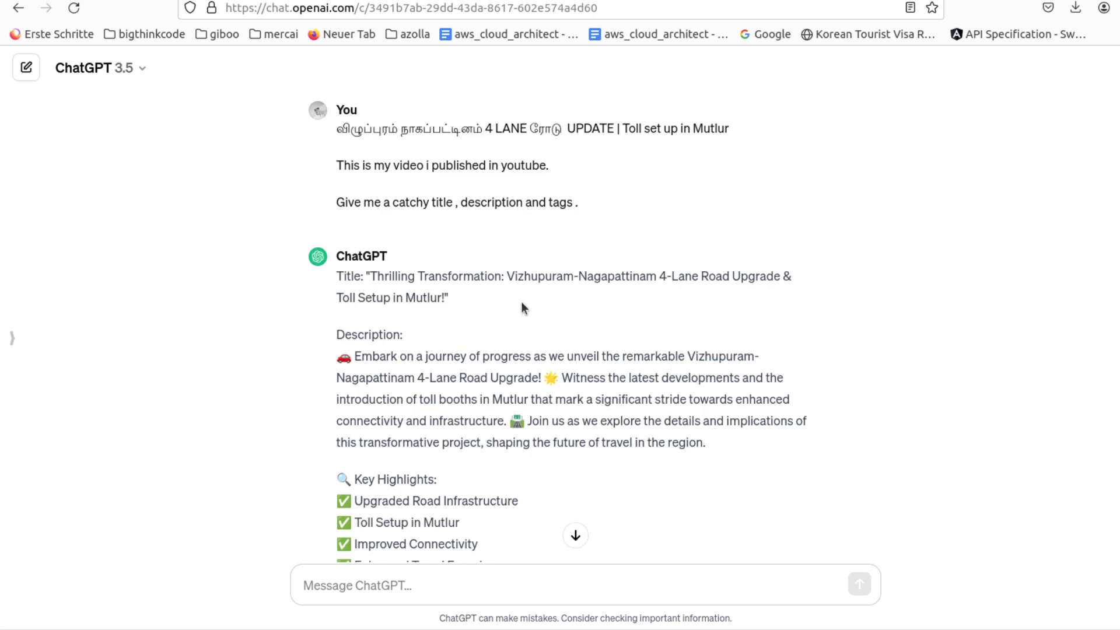
drag(339, 130, 533, 233)
key(ctrl+c)
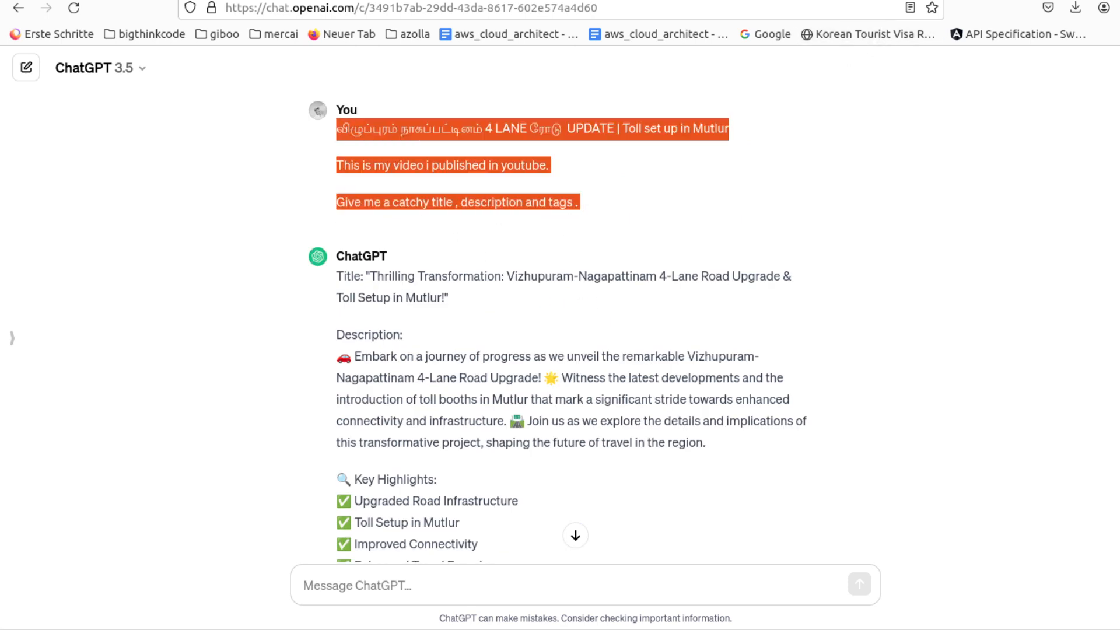
key(alt+Tab)
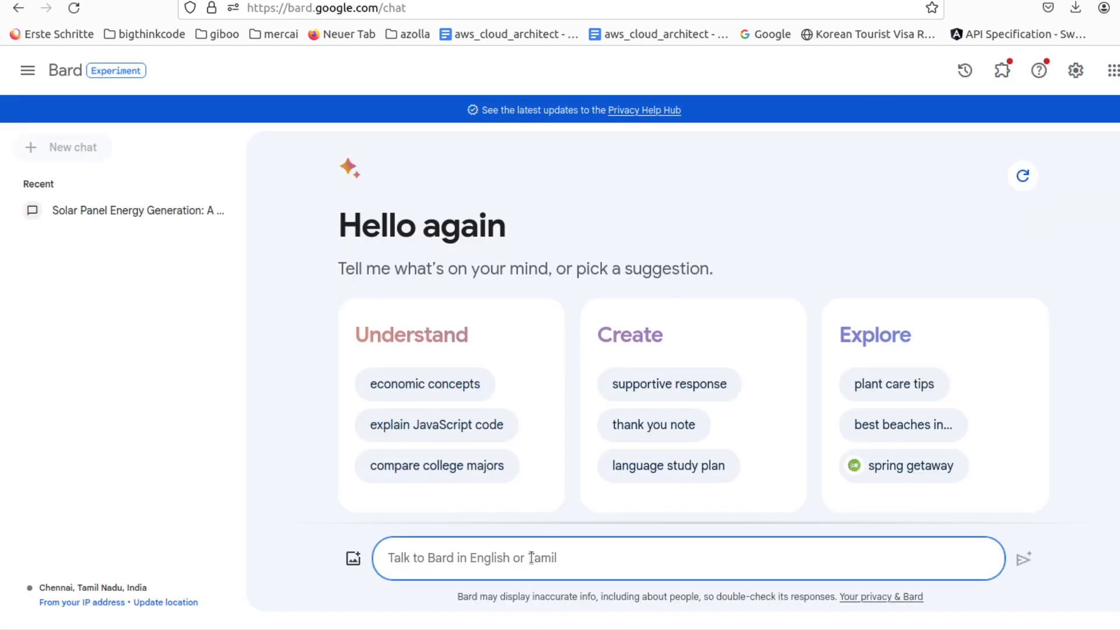
Step: Submit the copied prompt asking for a catchy title, description and tags to Bard, and read through its suggested titles
key(ctrl+v)
key(Return)
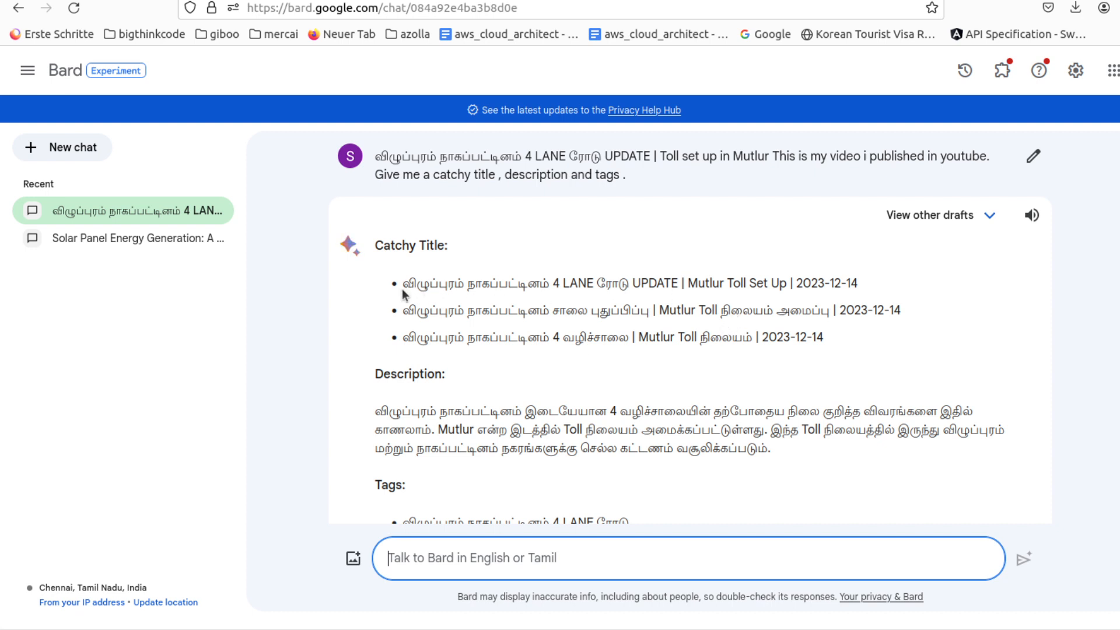
drag(406, 288, 862, 277)
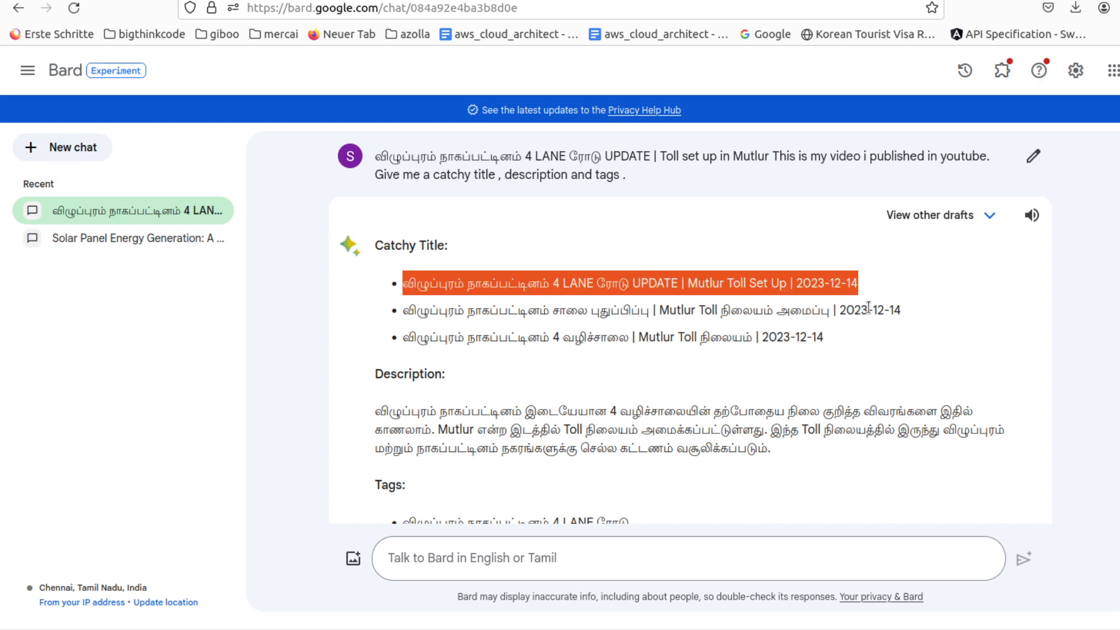
click(733, 318)
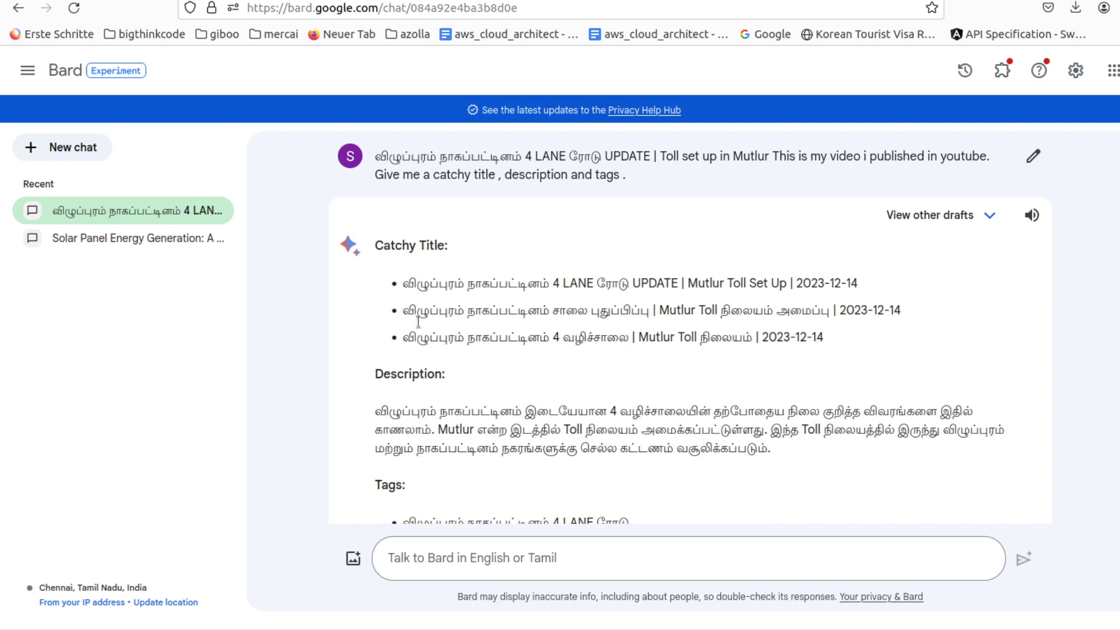
drag(403, 310, 753, 309)
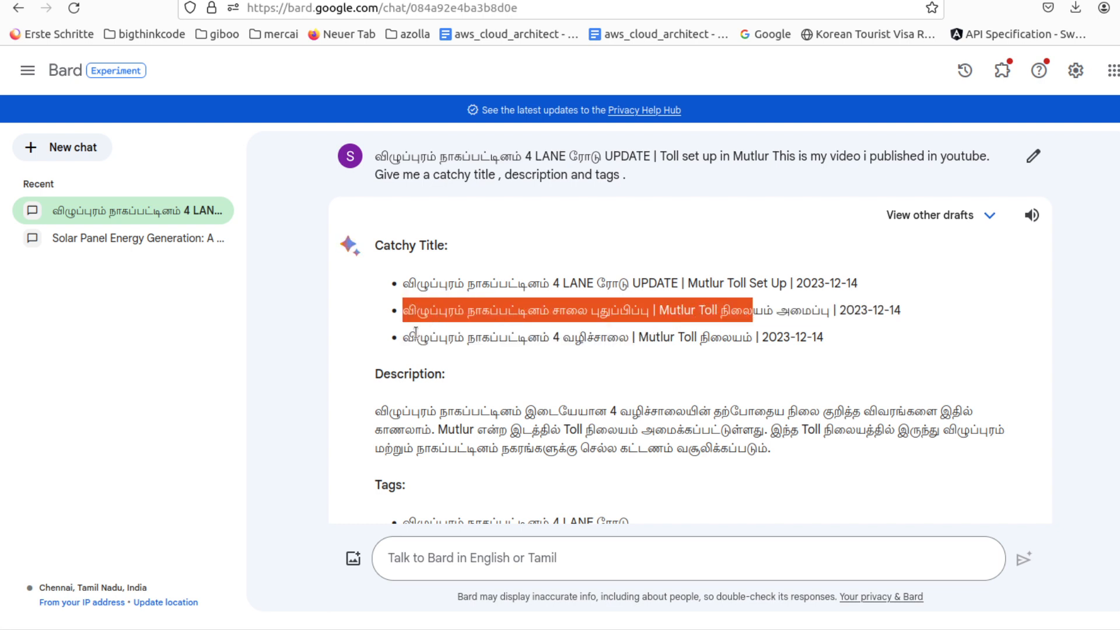
click(434, 334)
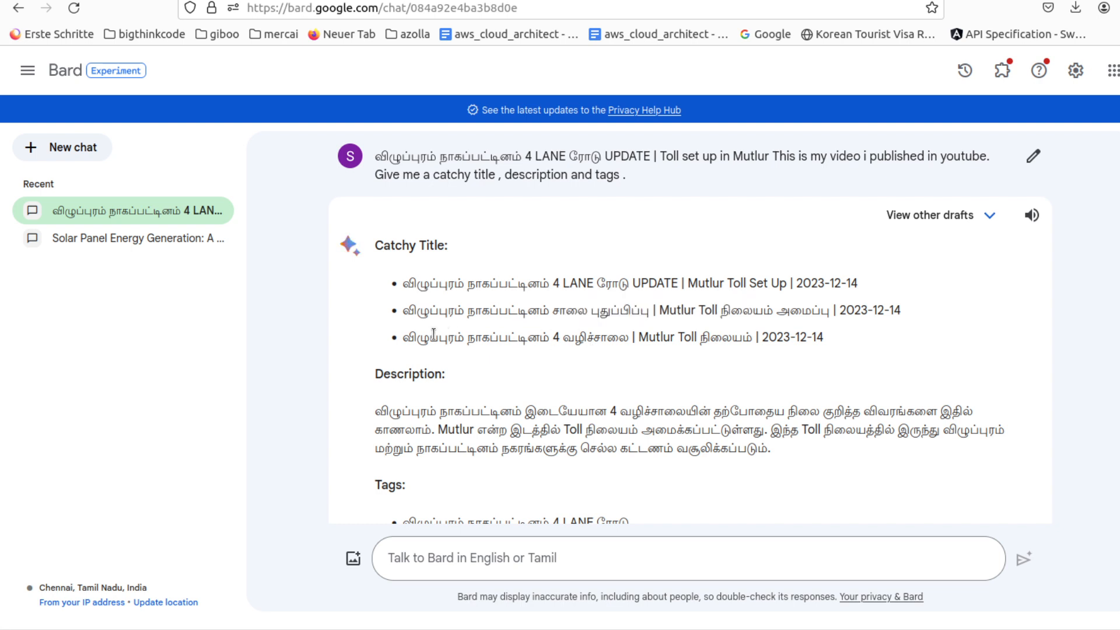
Step: Copy Bard's first suggested title, ending in "Mutlur Toll Set Up | 2023-12-14", and replace the video title in YouTube Studio with it
drag(403, 282, 851, 284)
click(879, 275)
triple_click(877, 273)
key(ctrl+c)
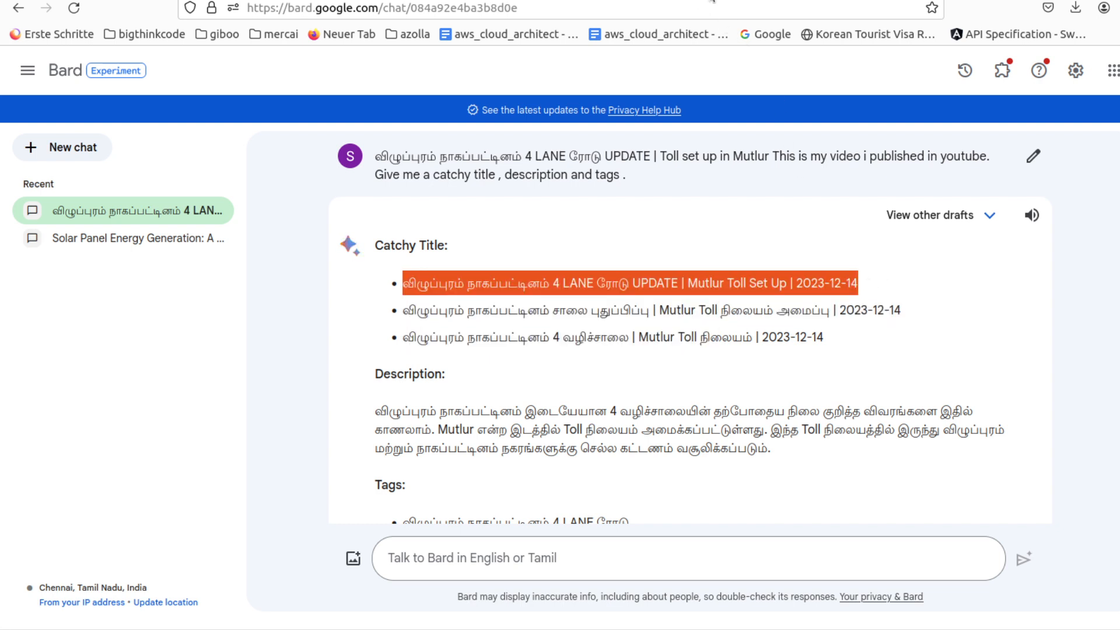
key(ctrl+Tab)
scroll(392, 233, up, 3)
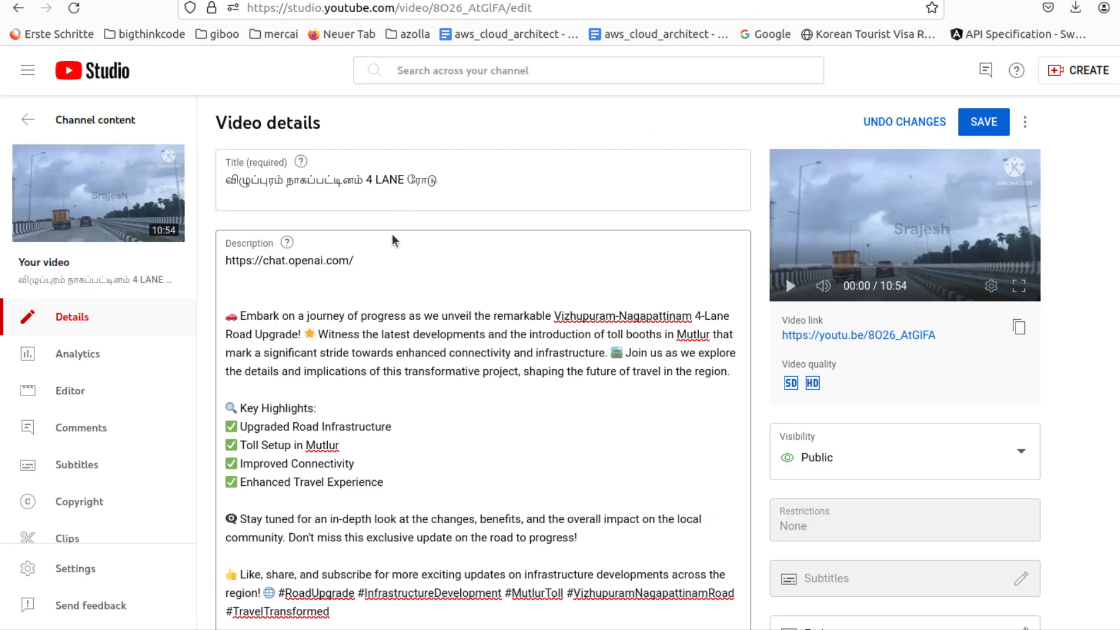
drag(453, 177, 190, 182)
key(ctrl+v)
Step: Return to Bard, send the follow-up request "include icon in title", and read through the whole answer
key(ctrl+shift+Tab)
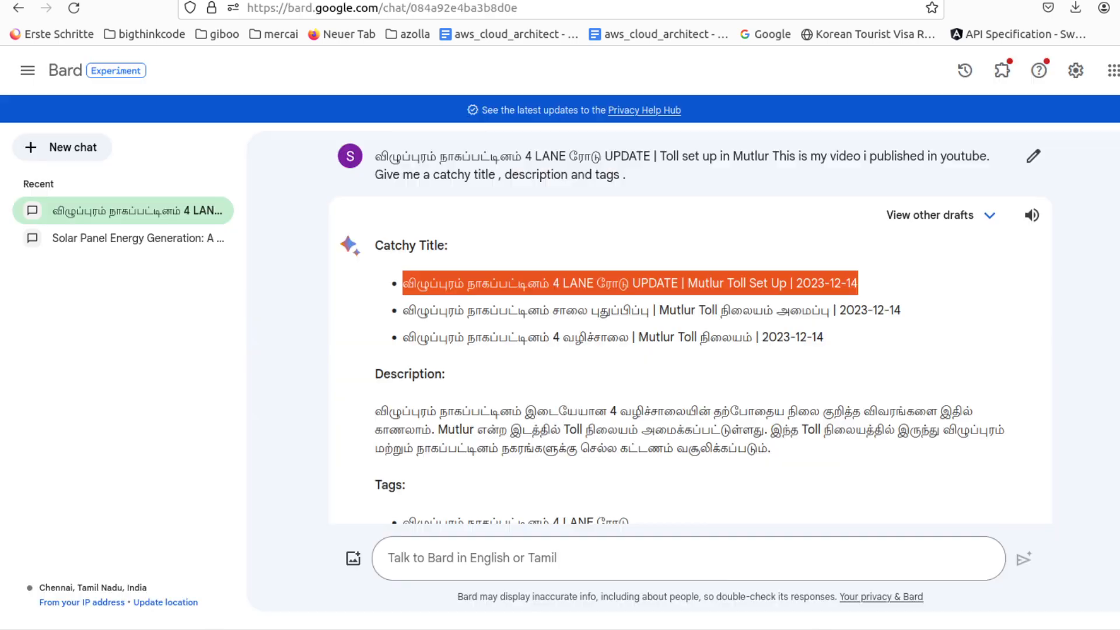
click(606, 566)
text(incl)
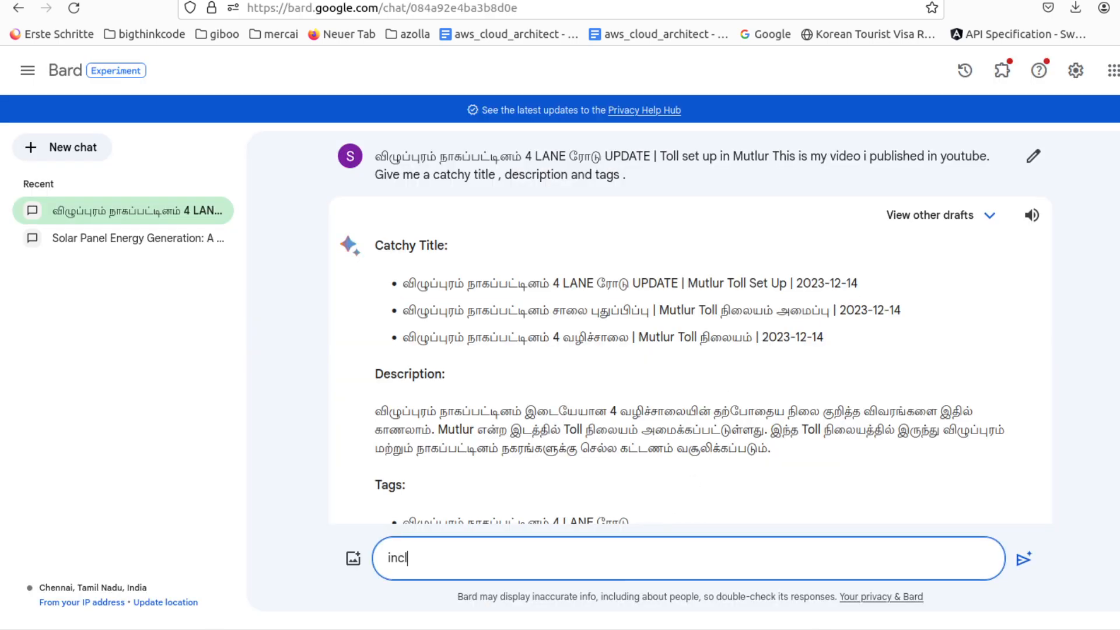
text(ude icon in title)
key(Return)
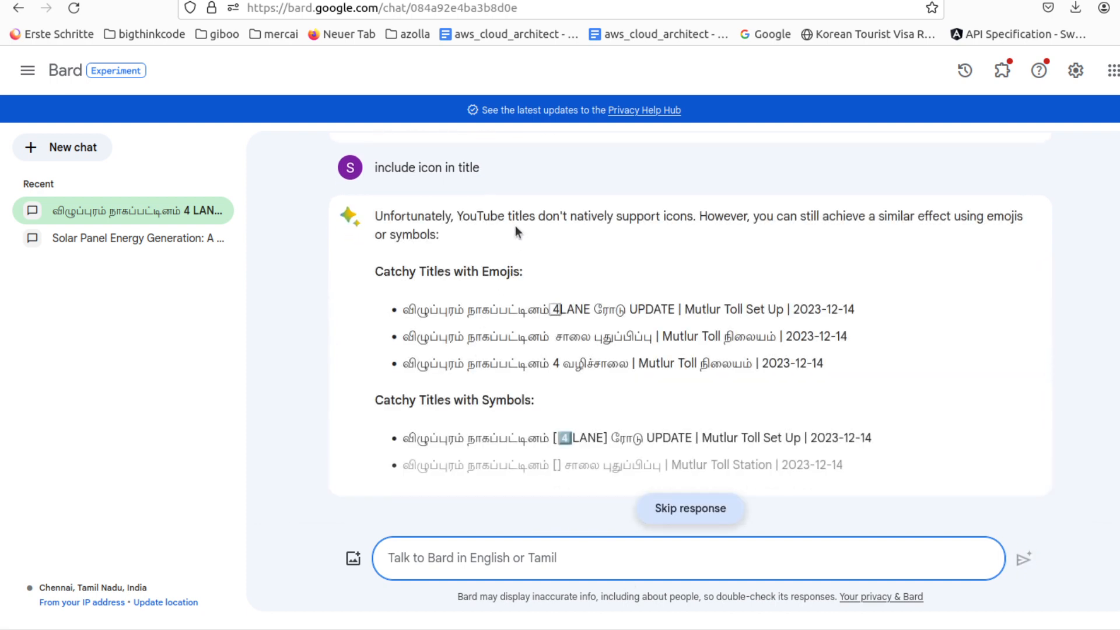
drag(454, 217, 607, 275)
click(550, 325)
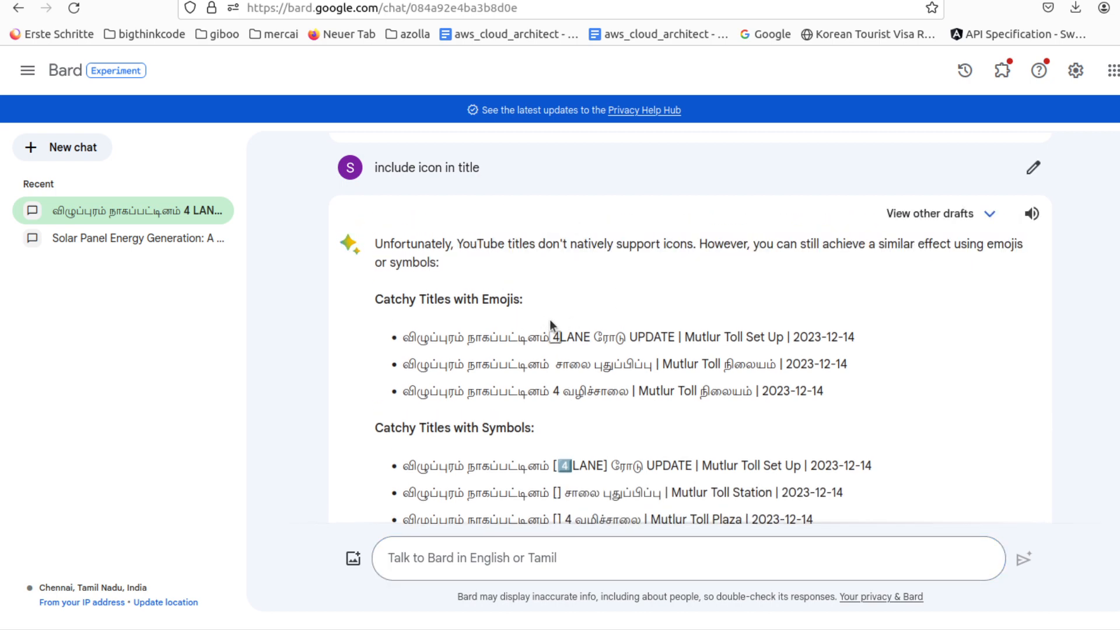
scroll(586, 343, down, 5)
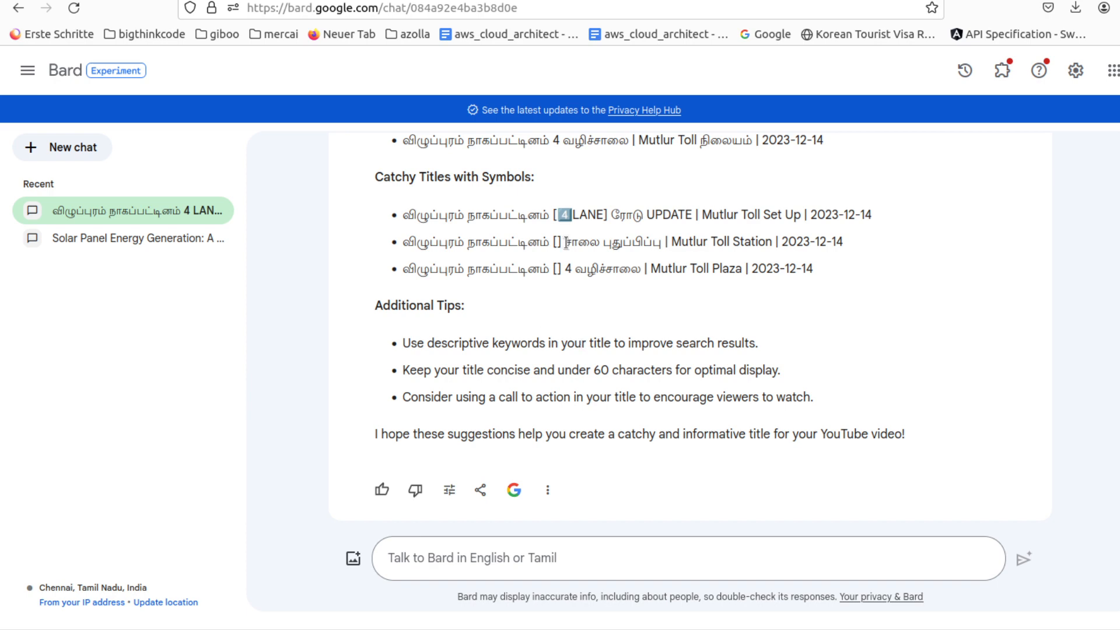
Step: Send Bard the follow-up request "use emojis and give me title"
click(518, 557)
text(use emoji)
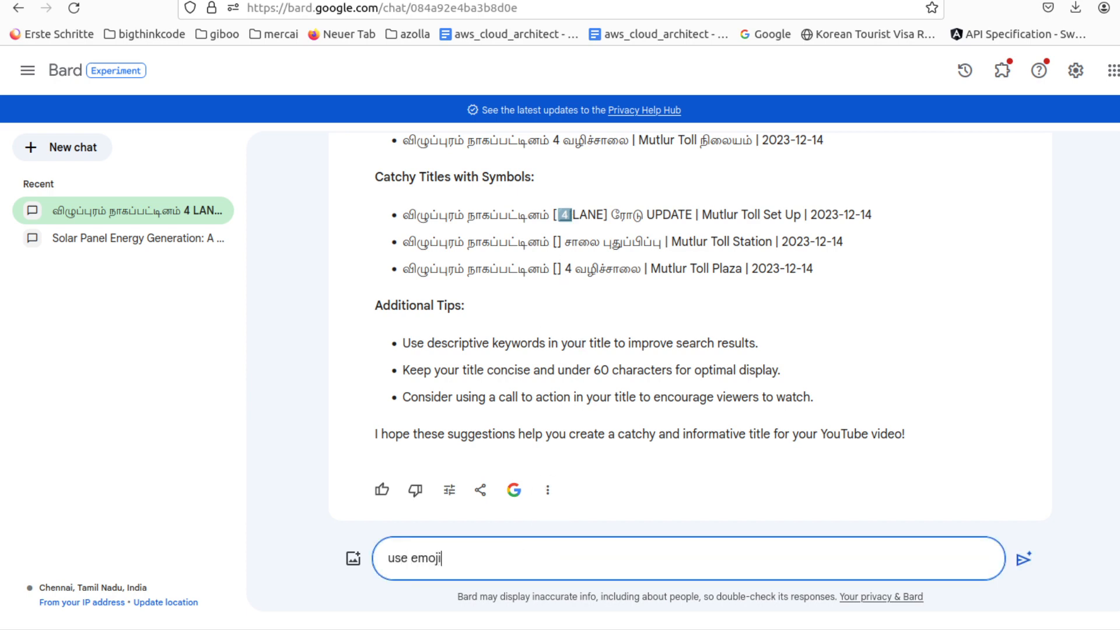
text(s and g)
key(BackSpace)
text(give me title)
key(Return)
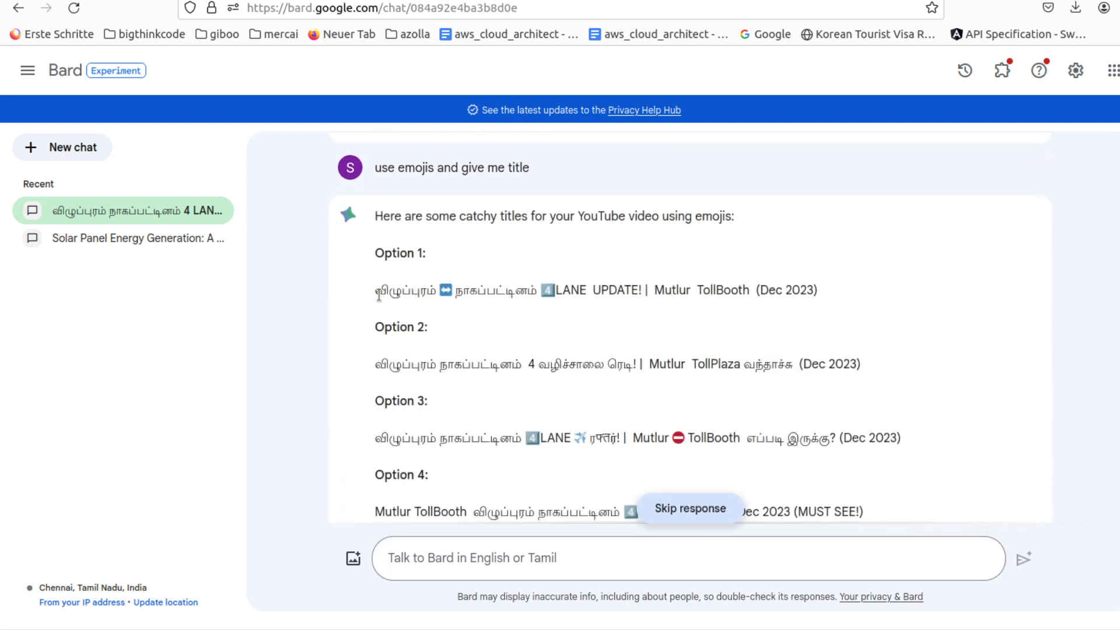
Step: Copy Bard's Option 1 title through "UPDATE", replace the video title's opening through "UPDATE" with it in YouTube Studio, and save the changes
drag(375, 292, 513, 317)
mouse_move(640, 301)
mouse_down()
mouse_move(772, 318)
mouse_move(519, 340)
mouse_move(567, 317)
mouse_move(636, 310)
mouse_up()
key(ctrl+c)
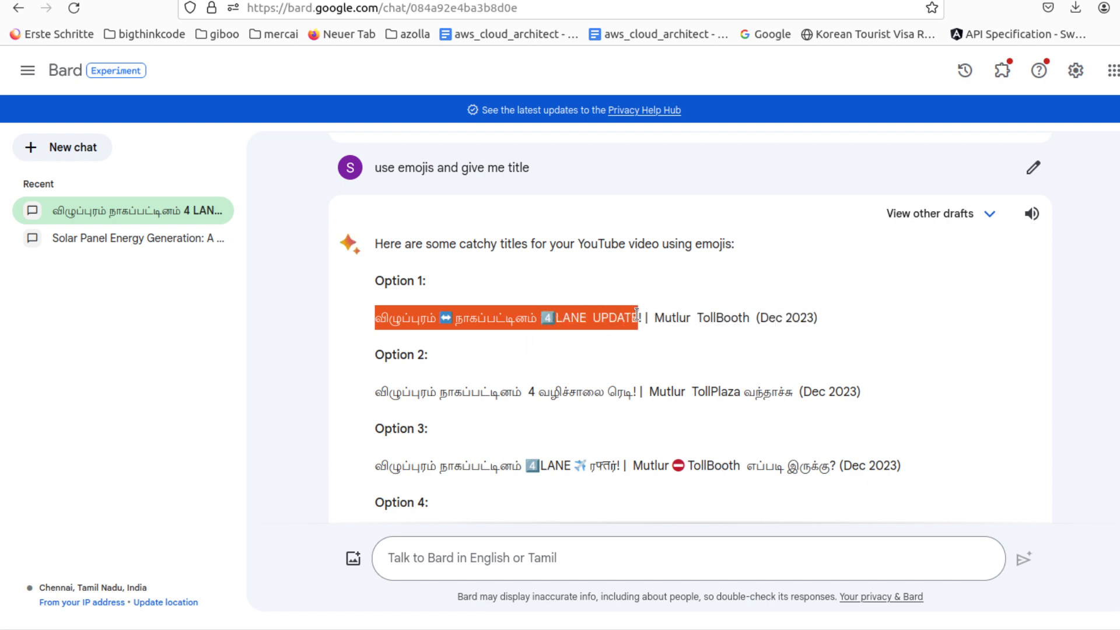
click(758, 1)
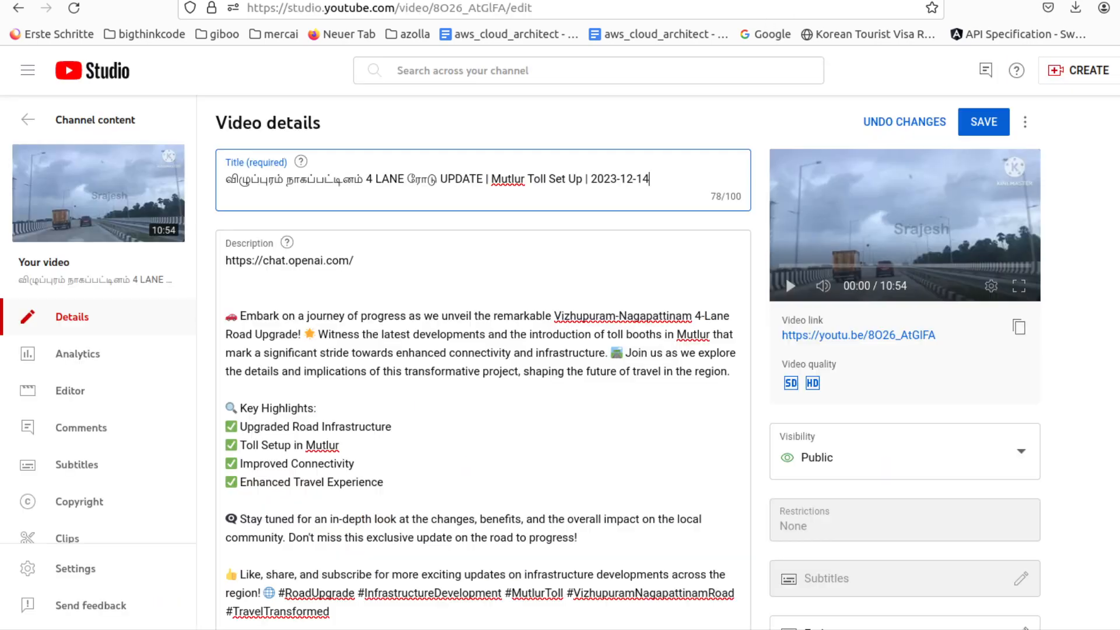
drag(230, 182, 482, 179)
key(ctrl+v)
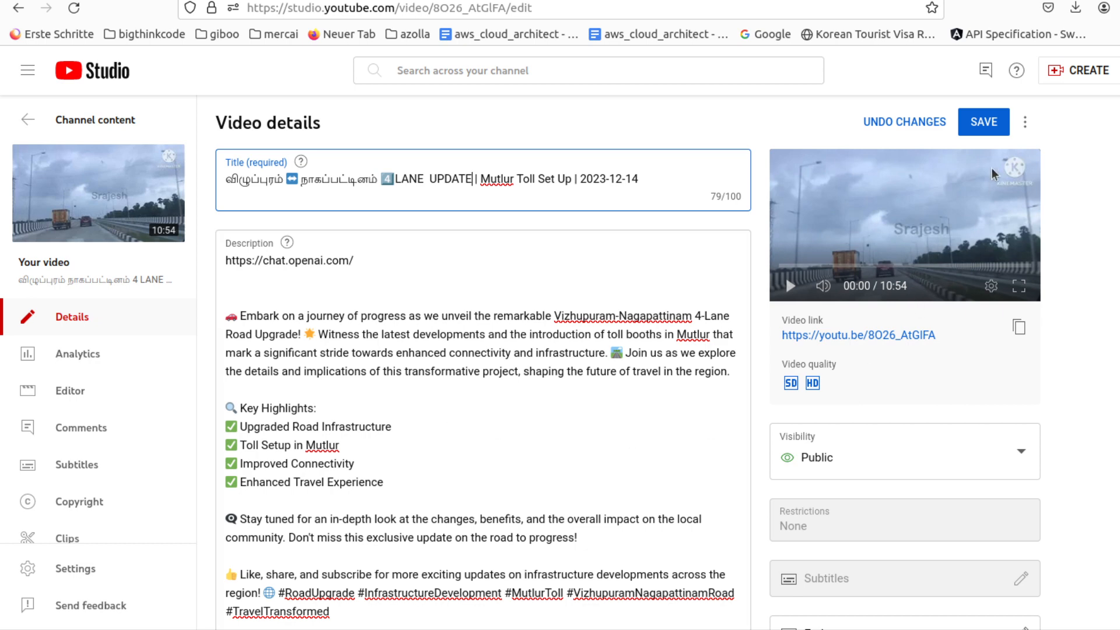
click(990, 129)
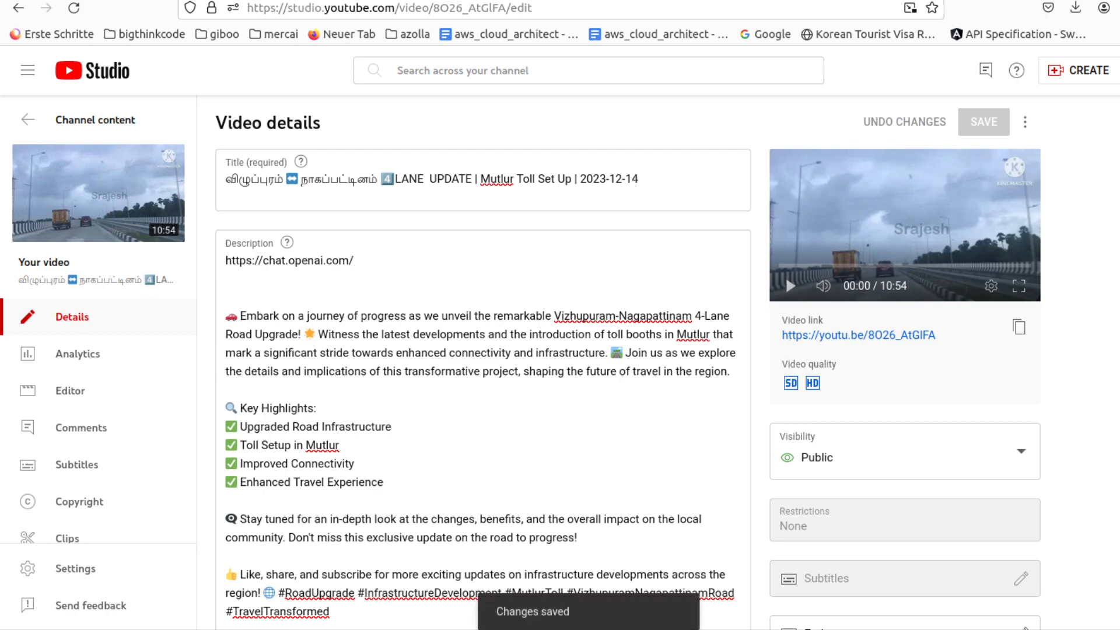
Step: Go back past the ChatGPT conversation to the Bard chat with the emoji title options
key(ctrl+Tab)
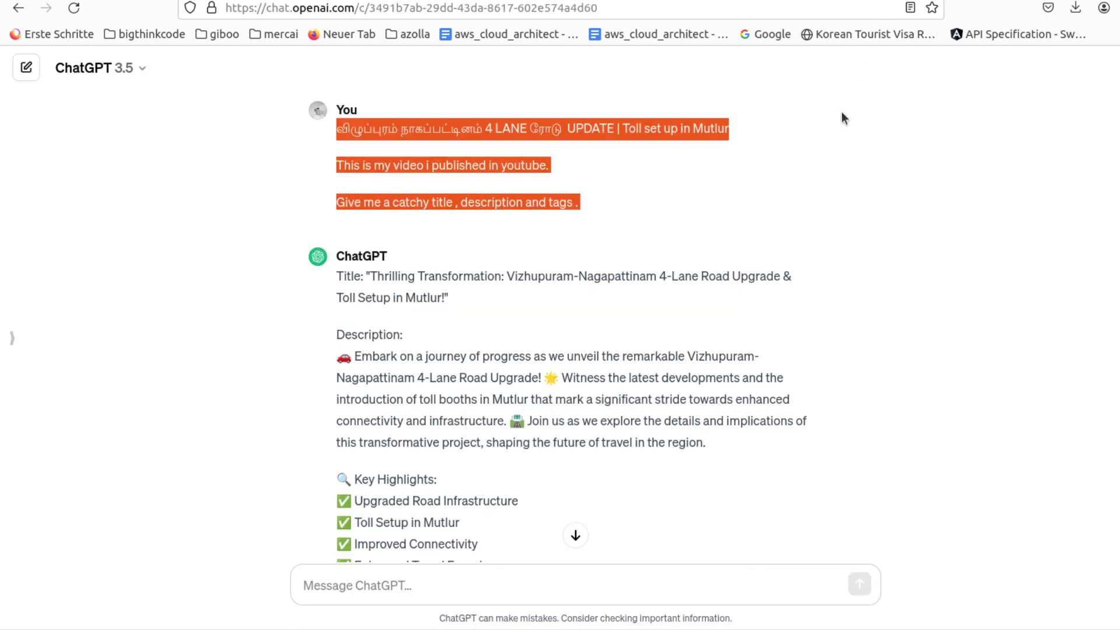
key(ctrl+Tab)
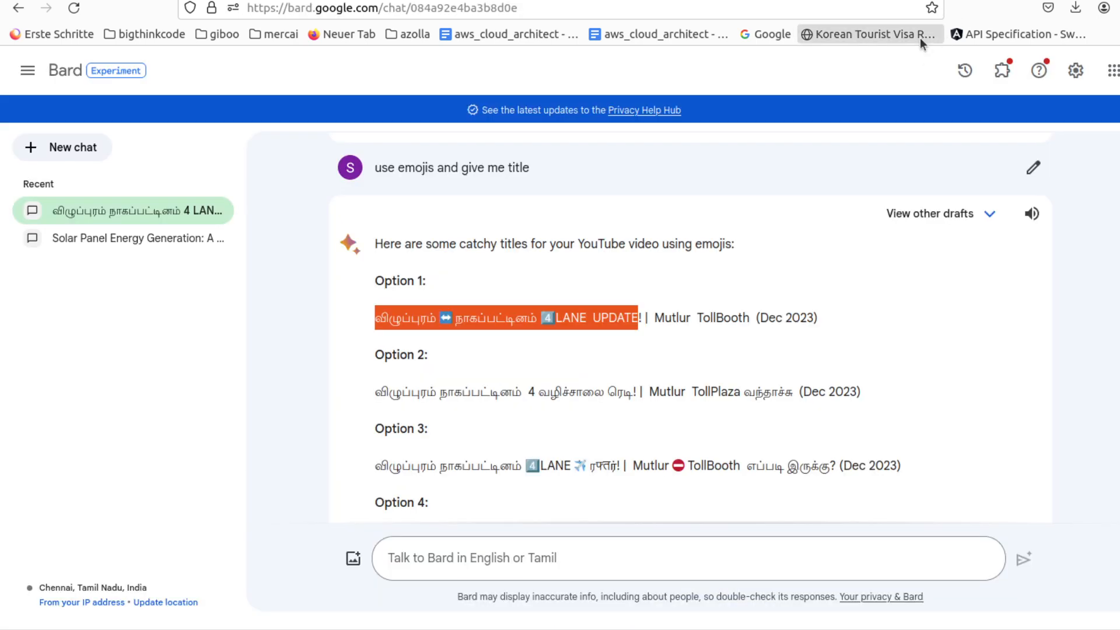